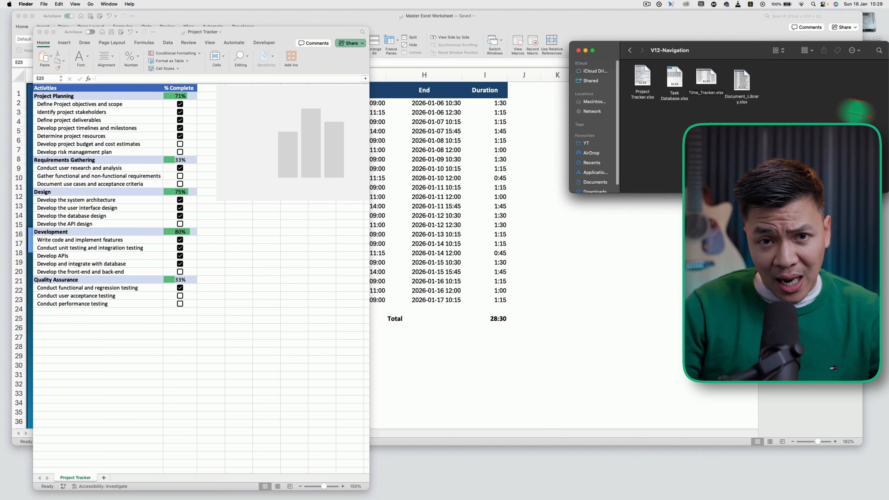
Step: Open Task Database and Time_Tracker, then visit Task Database, Document Library and Time Tracker via sidebar buttons
double_click(674, 77)
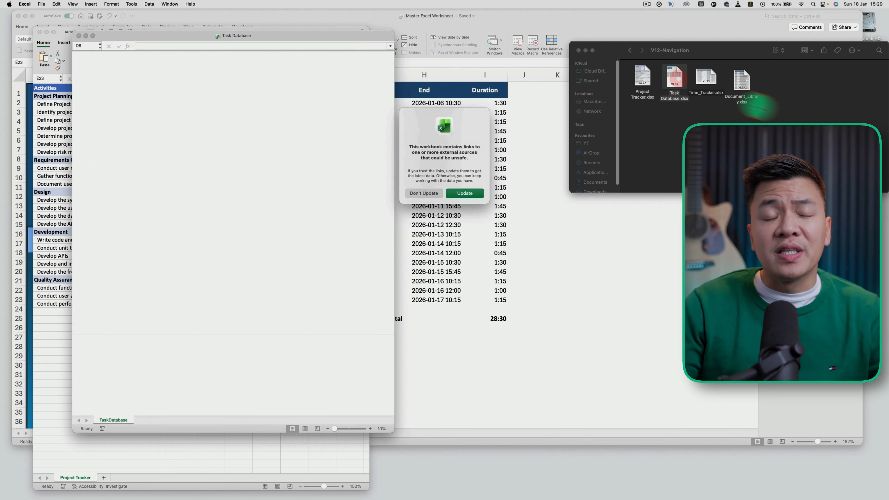
double_click(706, 77)
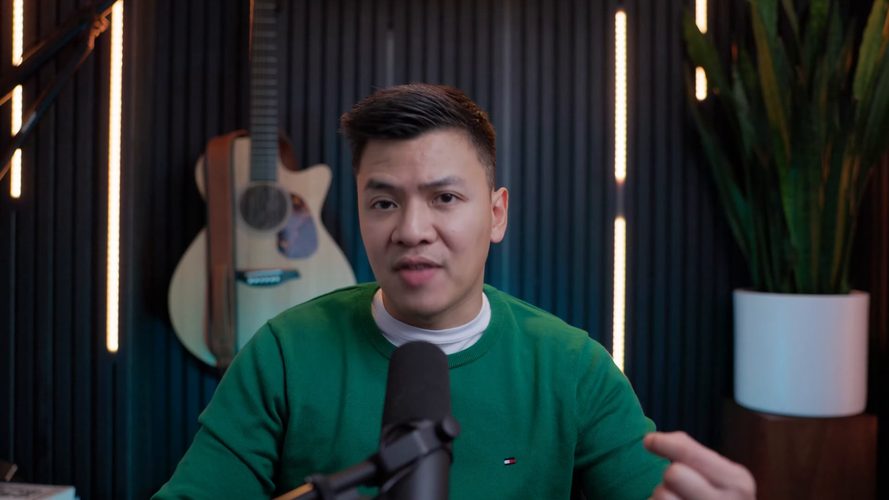
left_click(69, 147)
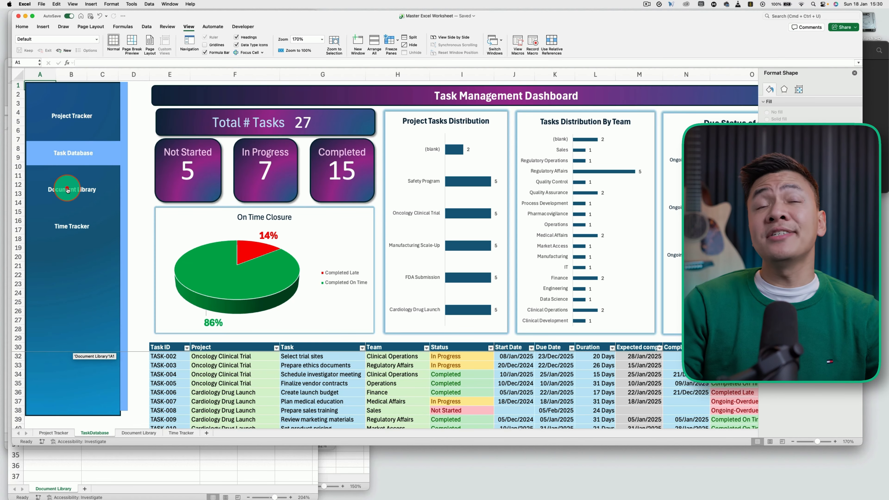
left_click(68, 189)
left_click(77, 258)
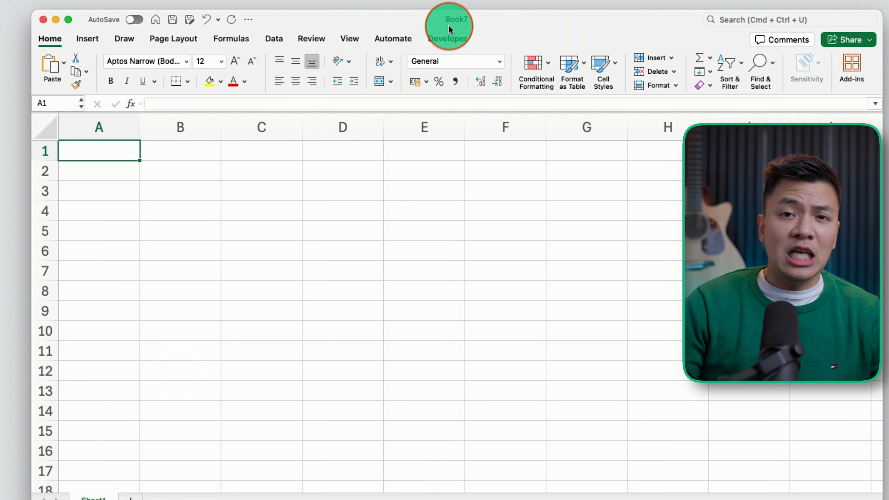
Step: Save the blank workbook as 'Master Excel Worksheet' and open the four source workbooks
left_click(453, 20)
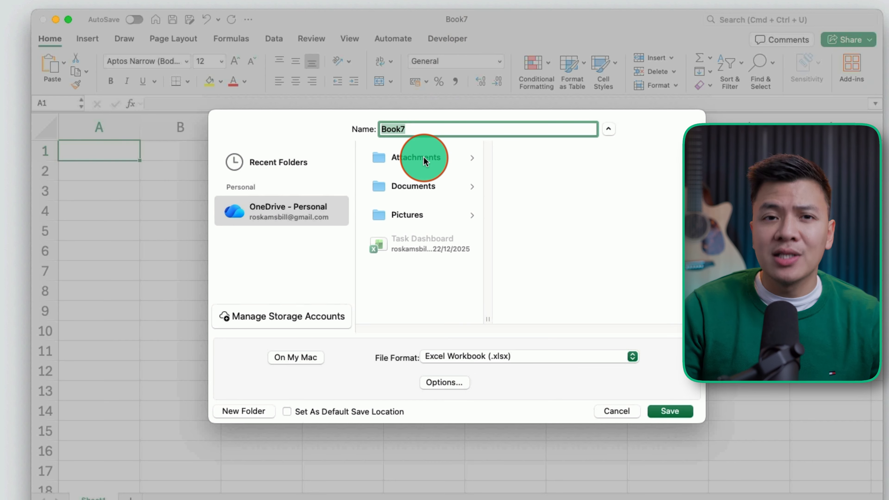
type("Master Excel")
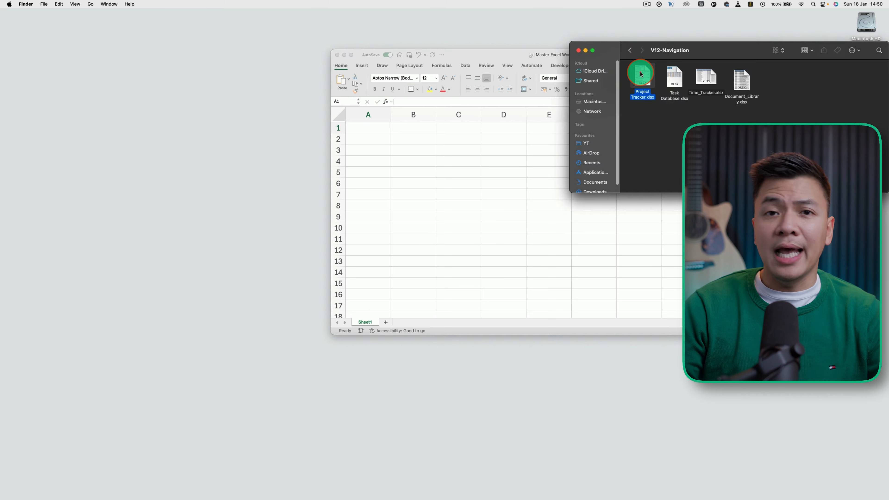
double_click(642, 75)
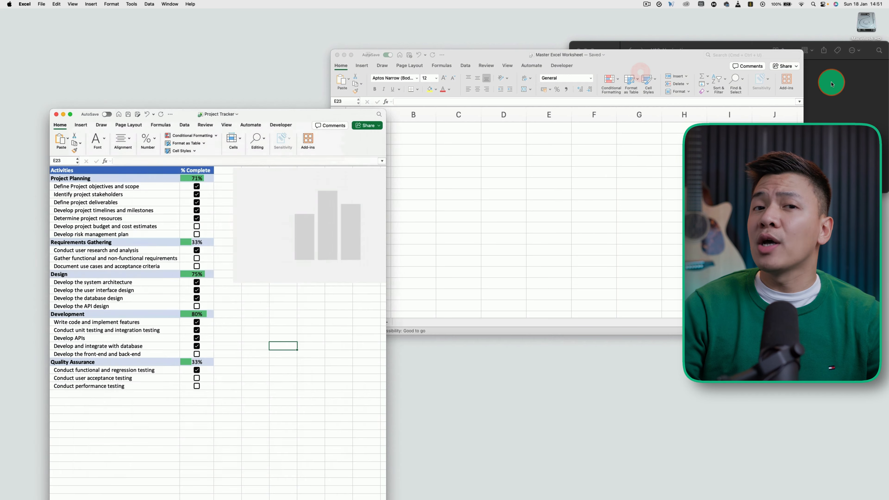
double_click(674, 77)
double_click(705, 76)
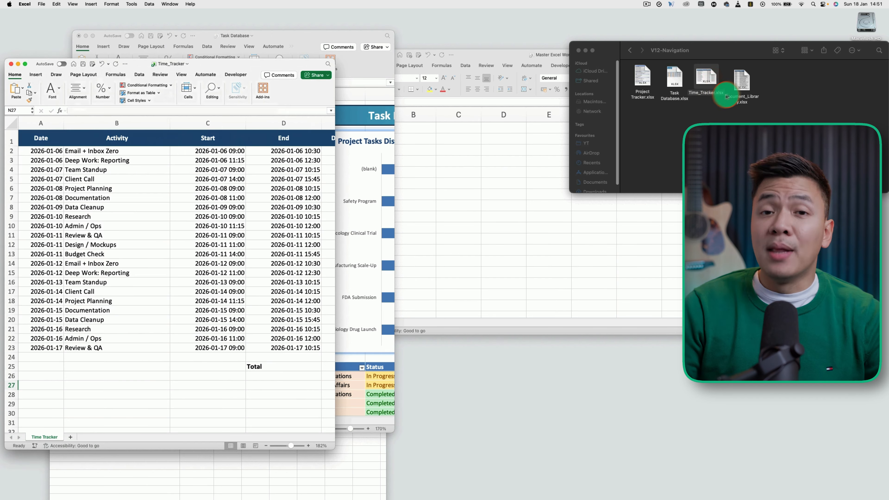
double_click(741, 79)
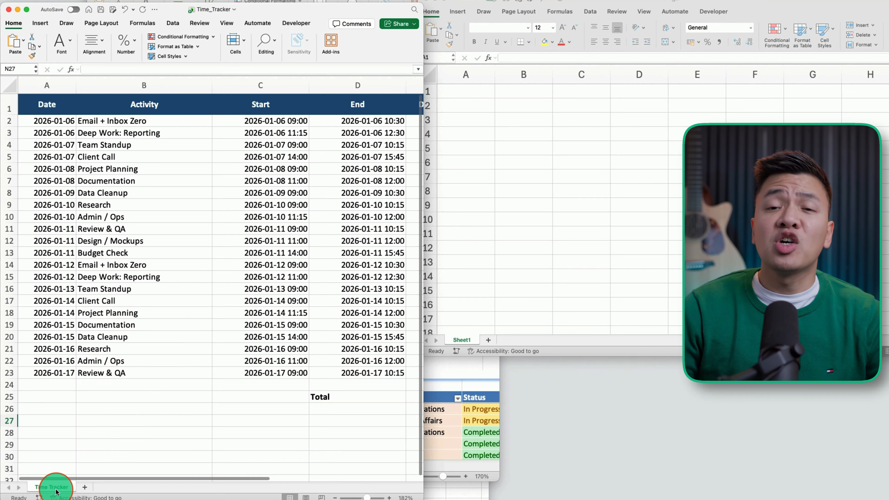
Step: Copy the Time Tracker sheet into Master Excel Worksheet.xlsx
right_click(56, 491)
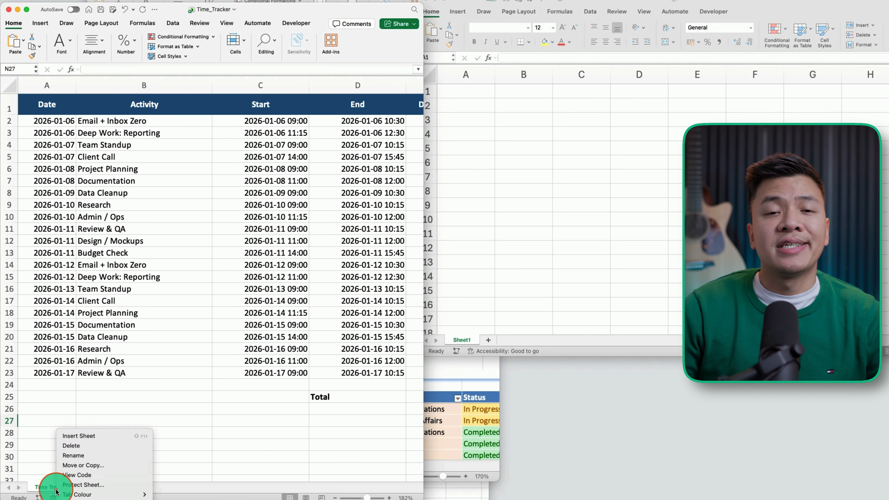
left_click(82, 466)
left_click(63, 461)
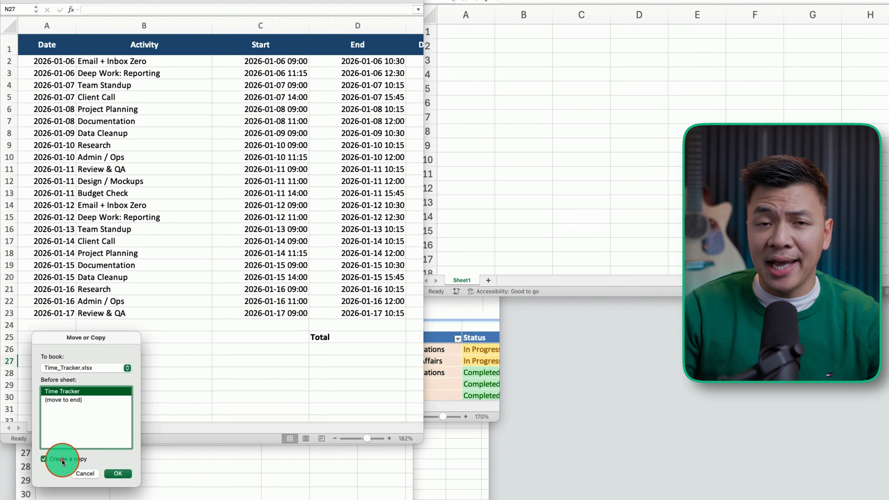
left_click(61, 368)
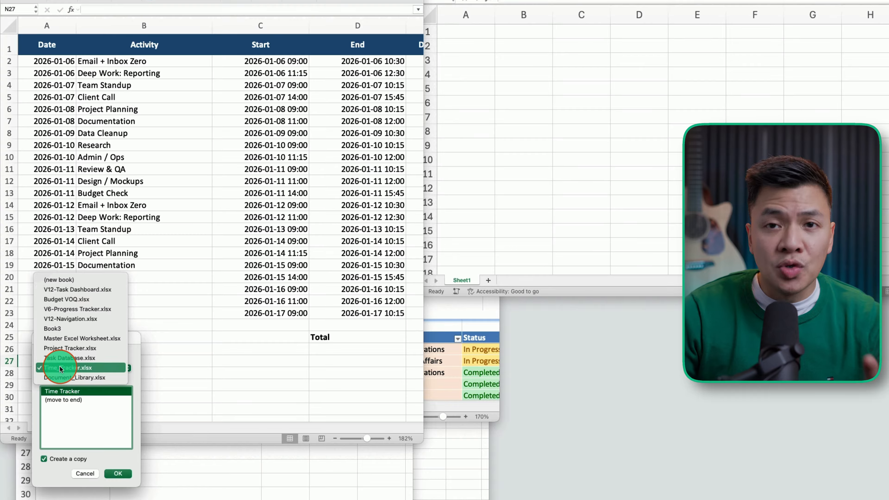
left_click(77, 339)
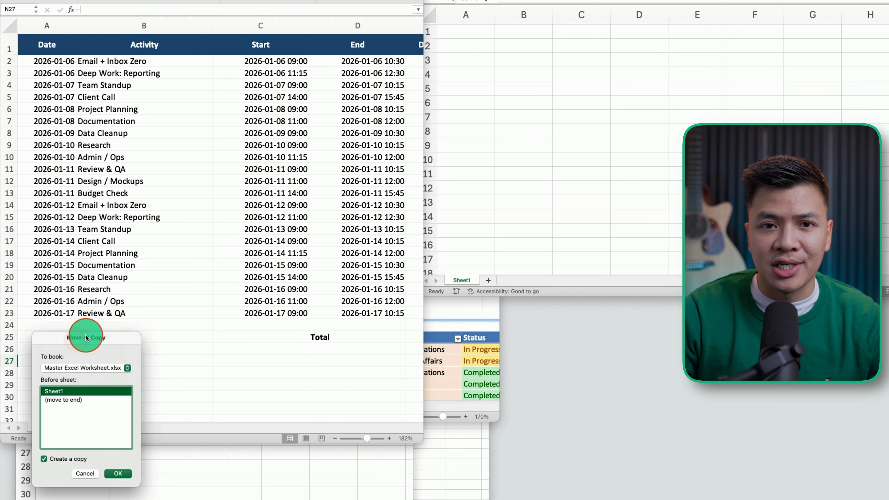
left_click(118, 473)
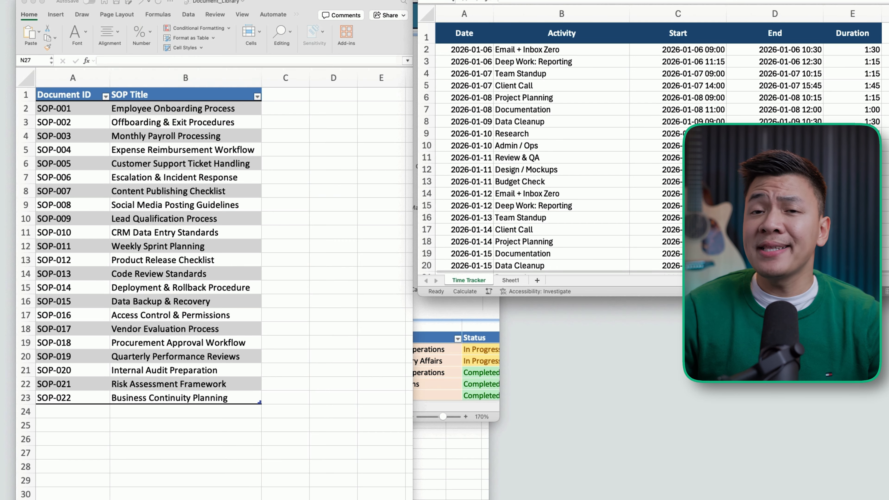
Step: Copy the Document Library sheet into Master Excel Worksheet.xlsx
right_click(73, 482)
left_click(99, 415)
left_click(156, 368)
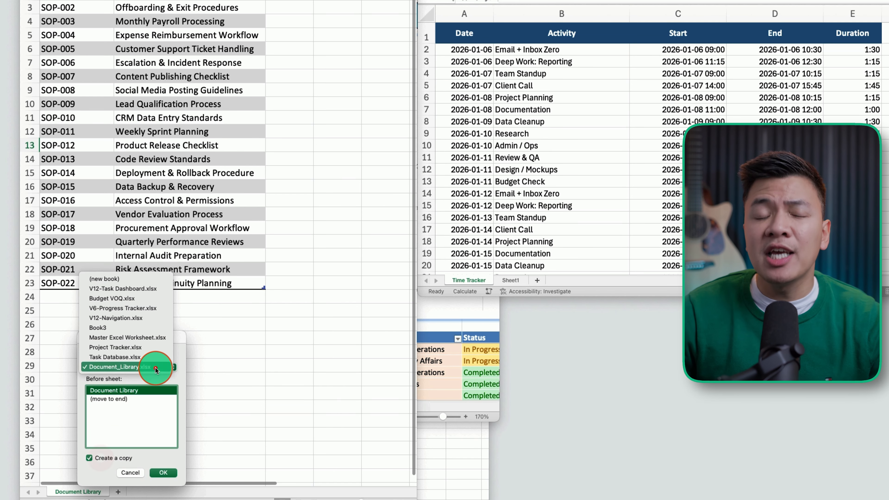
left_click(158, 339)
left_click(164, 472)
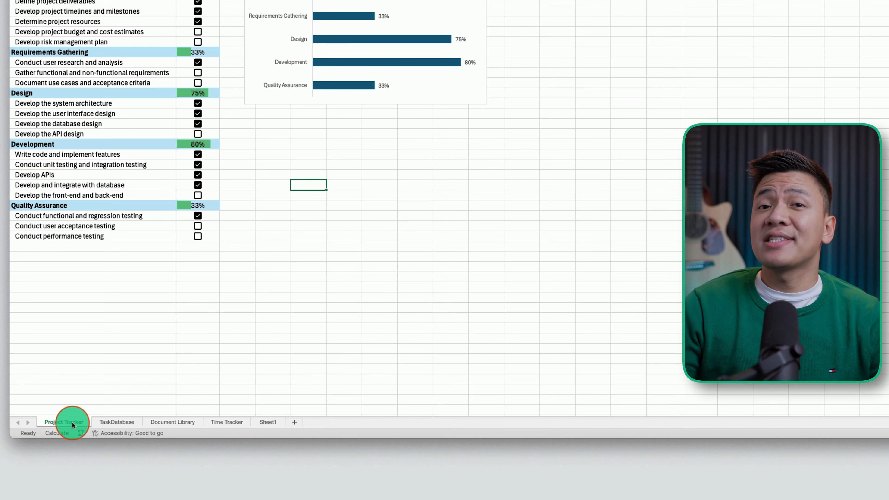
Step: Check the TaskDatabase, Document Library and Time Tracker sheets in the master workbook
left_click(121, 422)
left_click(161, 421)
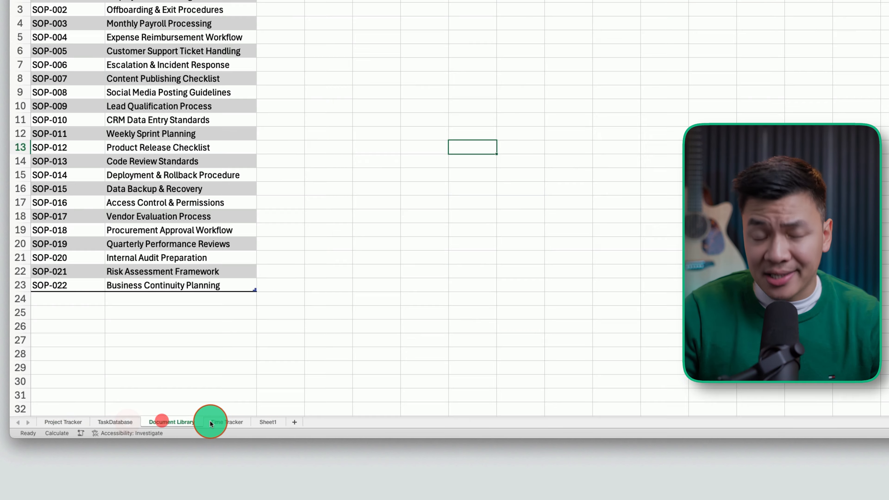
left_click(209, 420)
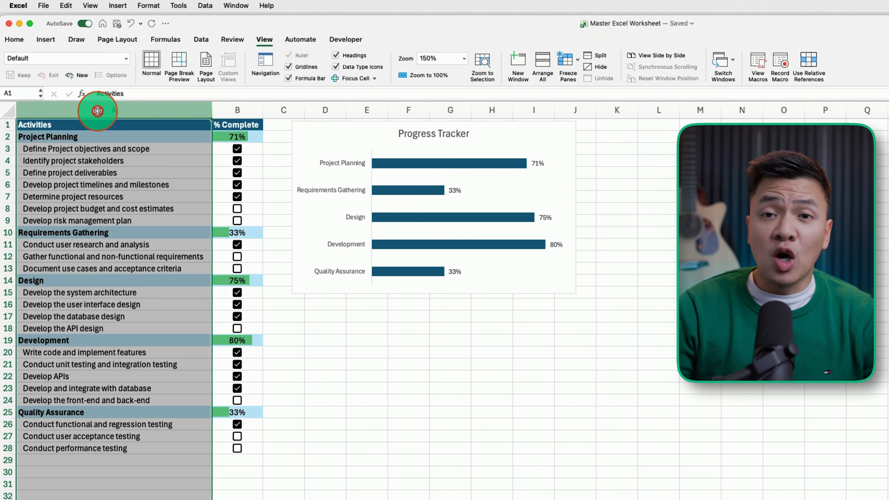
Step: Insert empty columns before column A to make room for the sidebar
right_click(97, 111)
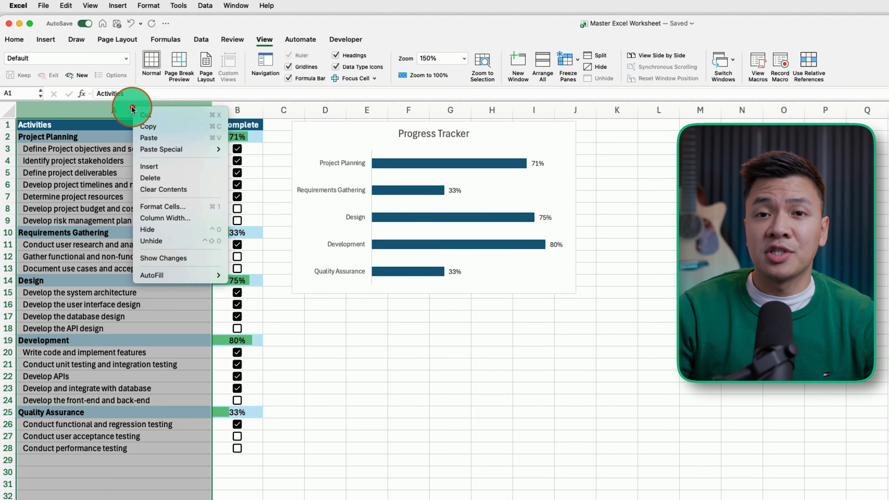
left_click(154, 164)
right_click(70, 110)
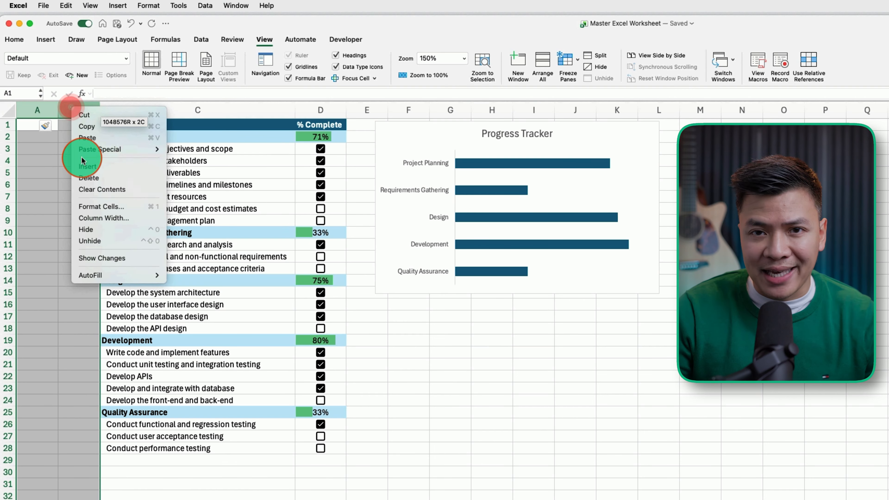
left_click(73, 166)
Step: Draw a tall rectangle spanning columns A to C
left_click(44, 39)
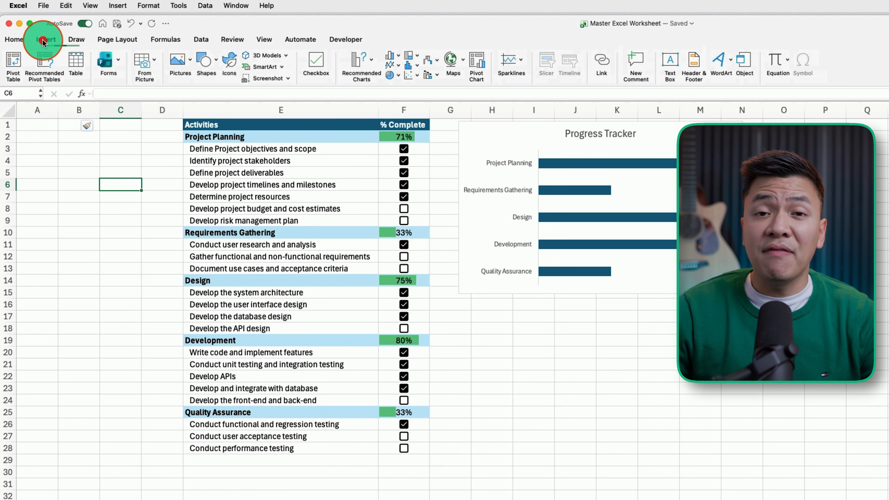
left_click(214, 62)
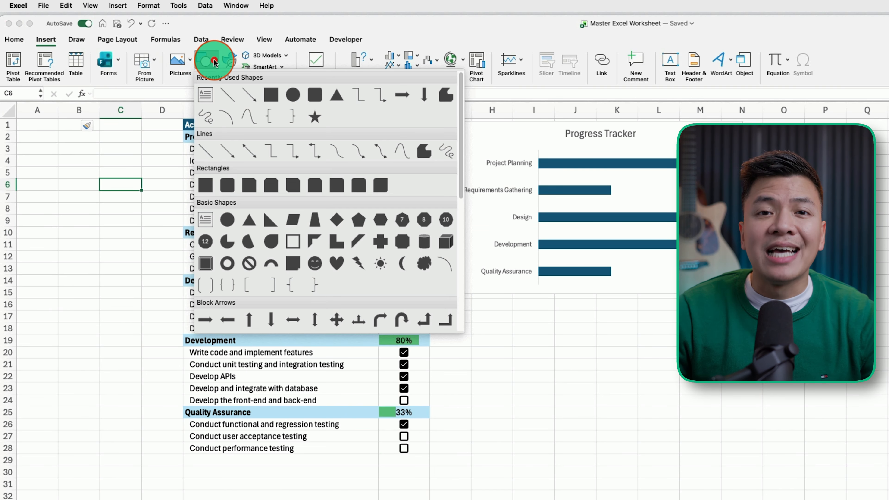
left_click(205, 182)
left_click_drag(18, 120, 143, 499)
Step: Fill the rectangle with a dark blue gradient and remove its outline
left_click(400, 58)
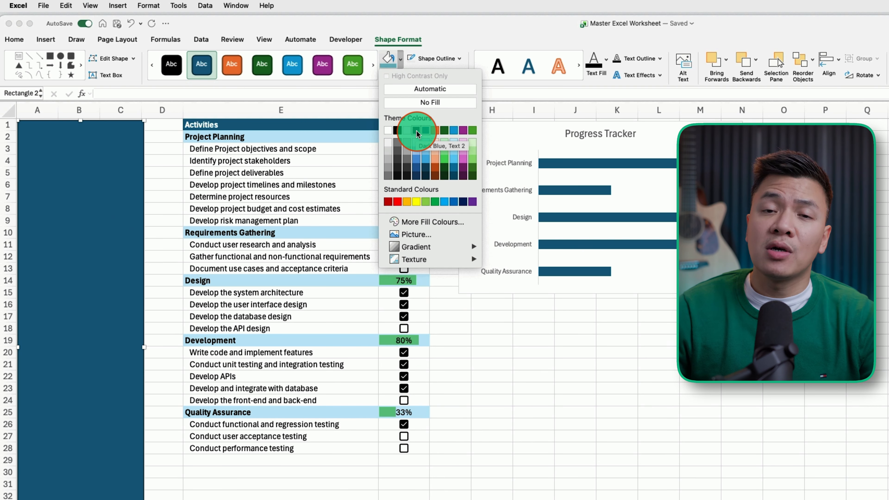
left_click(417, 134)
left_click(400, 58)
mouse_move(473, 247)
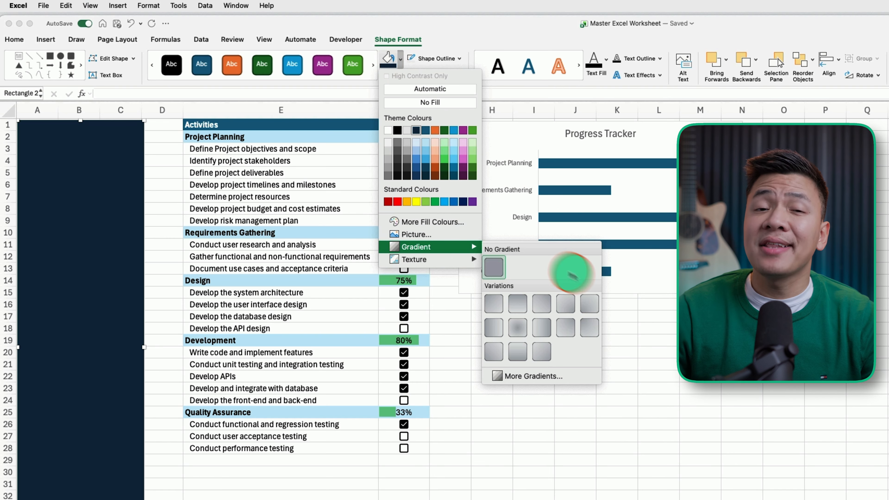
left_click(596, 331)
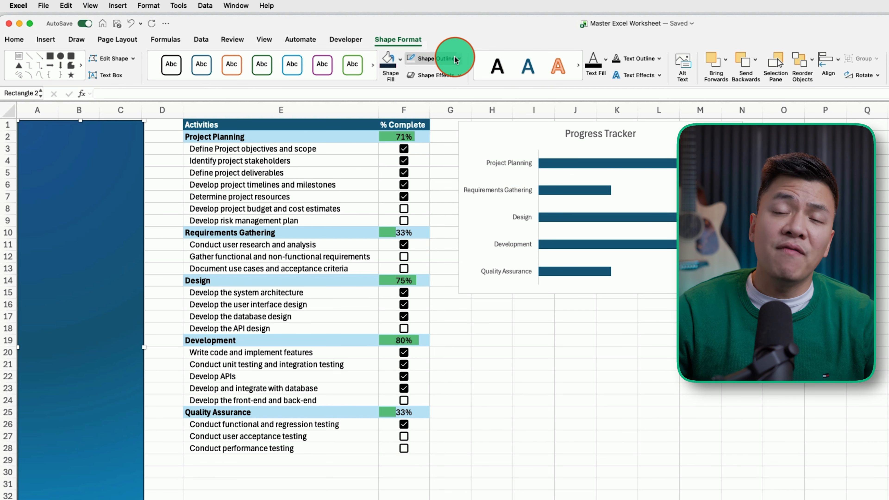
left_click(460, 64)
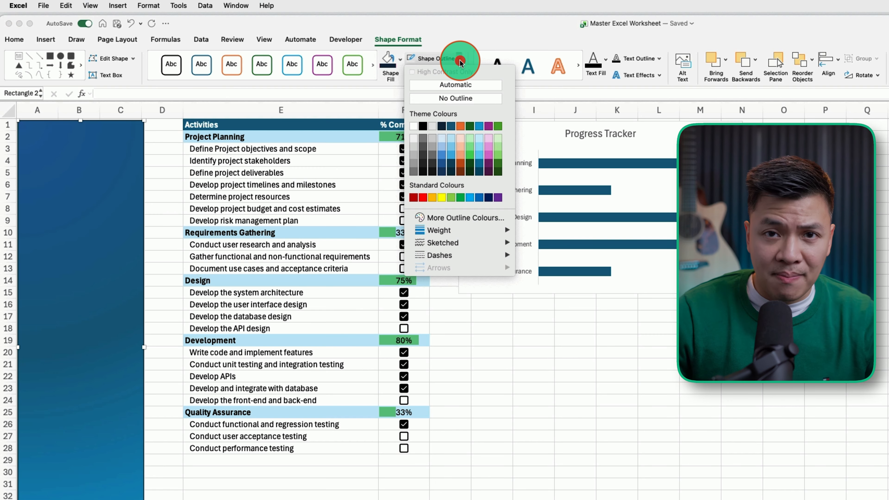
left_click(453, 100)
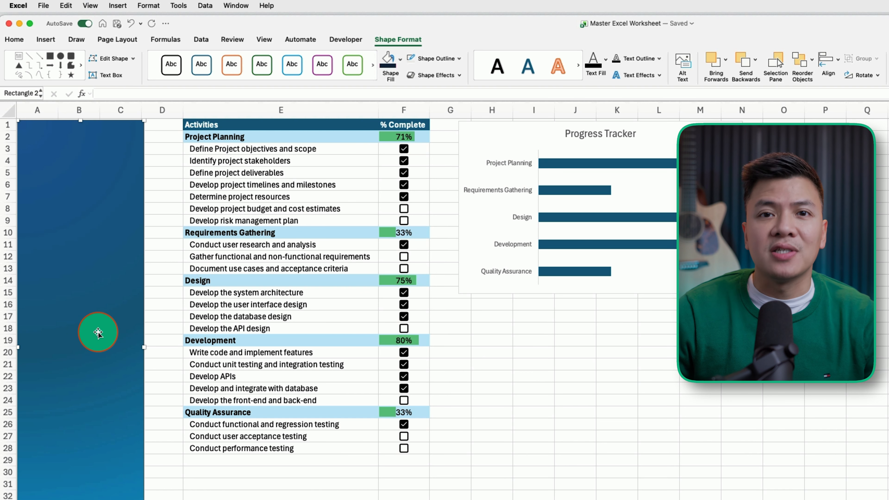
Step: Draw an unfilled outlined button rectangle over A3:C5 and duplicate it at rows 7–9
left_click(49, 38)
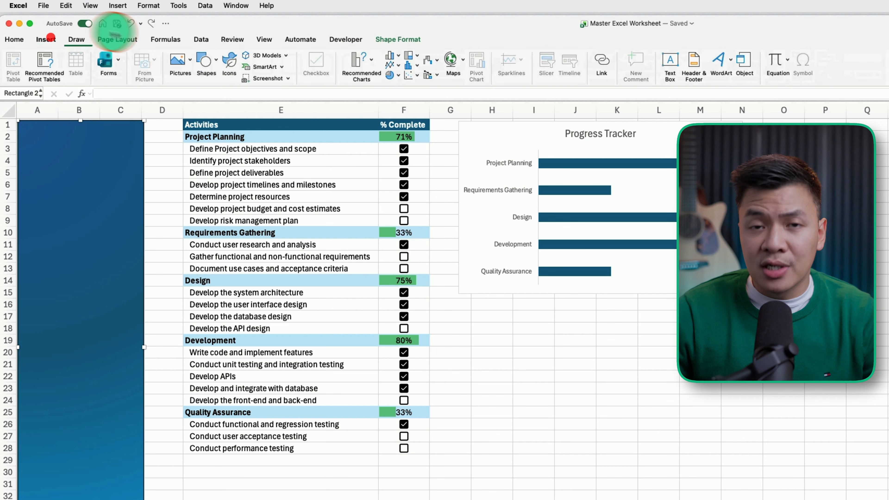
left_click(209, 63)
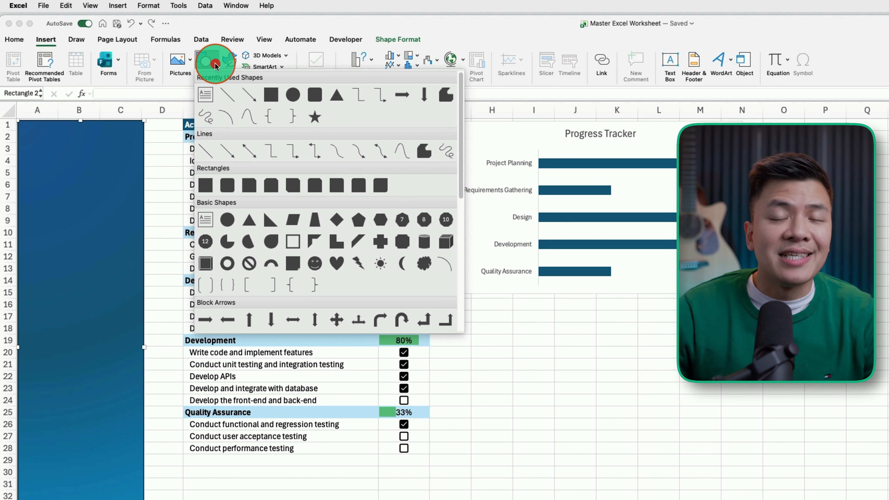
left_click(201, 185)
left_click_drag(19, 149, 143, 182)
left_click(391, 62)
left_click(405, 102)
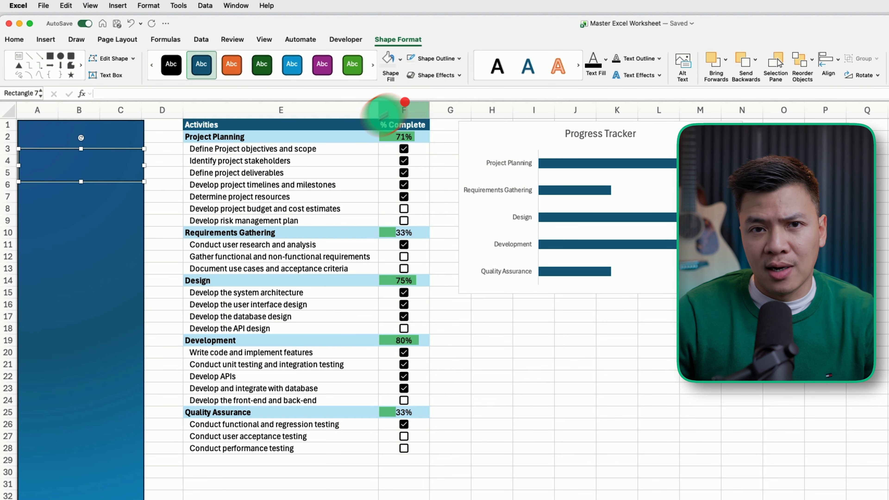
left_click(117, 181)
left_click_drag(116, 181, 102, 283)
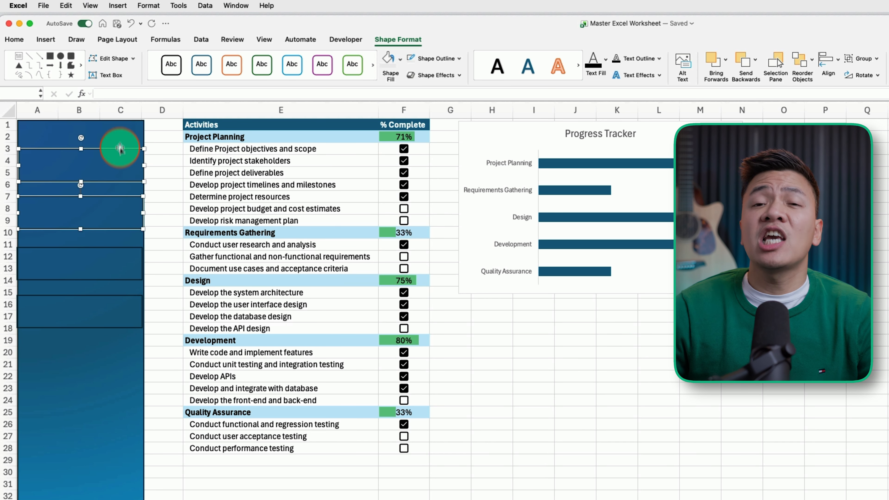
Step: Select all four button rectangles and align them with each other
left_click(119, 154)
left_click(120, 151)
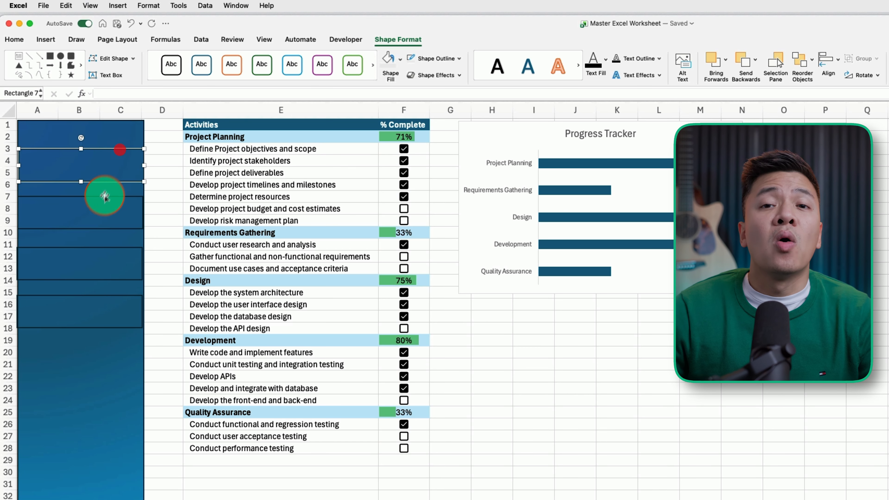
left_click(104, 197, "shift")
left_click(99, 248, "shift")
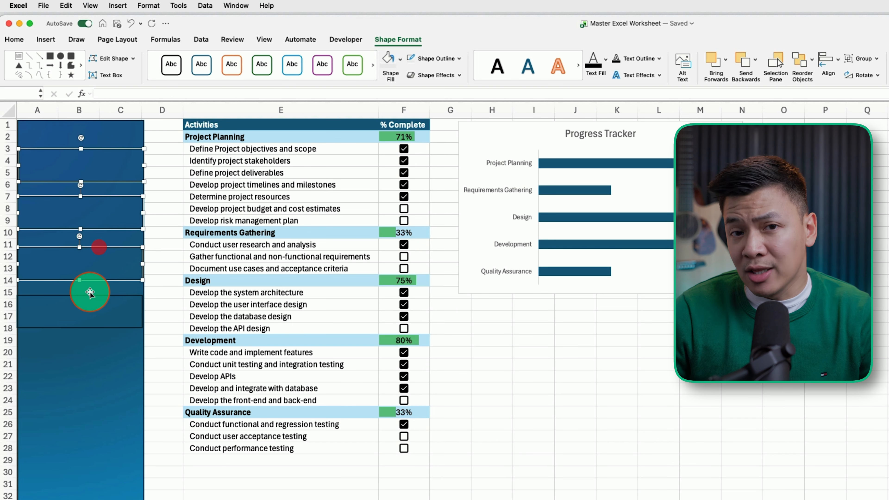
left_click(88, 296, "shift")
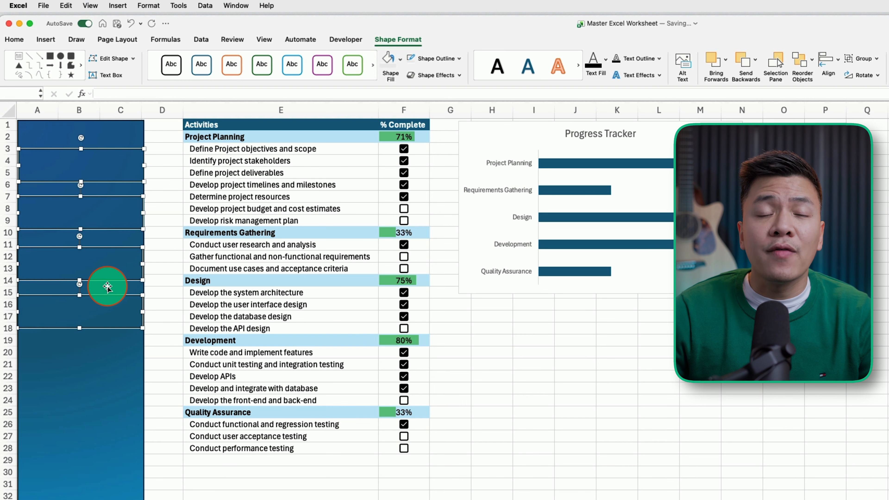
left_click(420, 40)
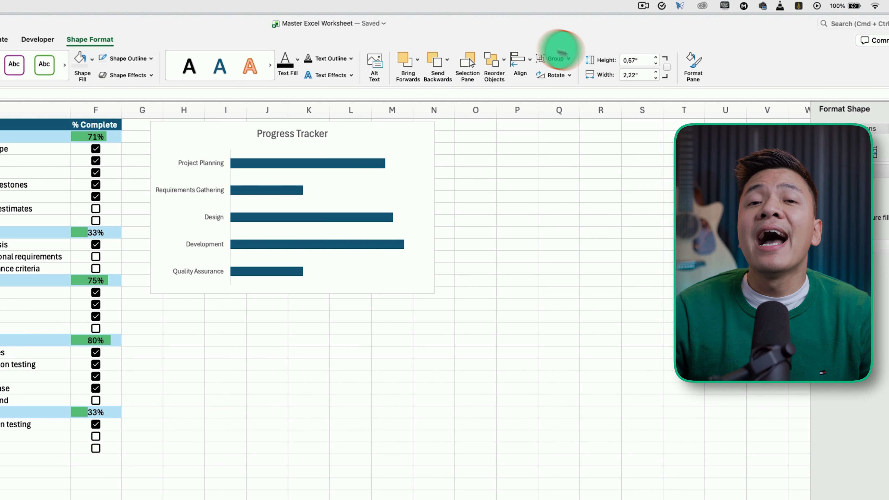
left_click(530, 60)
left_click(528, 59)
left_click(529, 60)
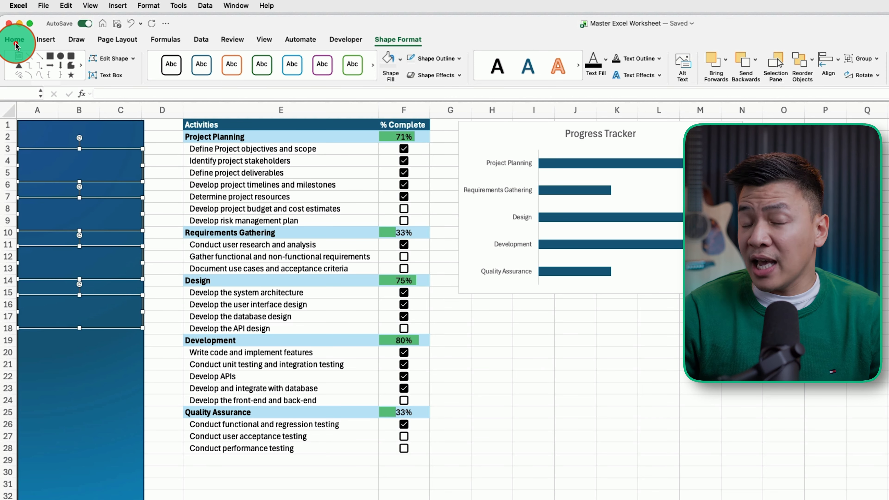
Step: Label the first button 'Project Tracker' in bold, centred text
left_click(15, 40)
left_click(105, 151)
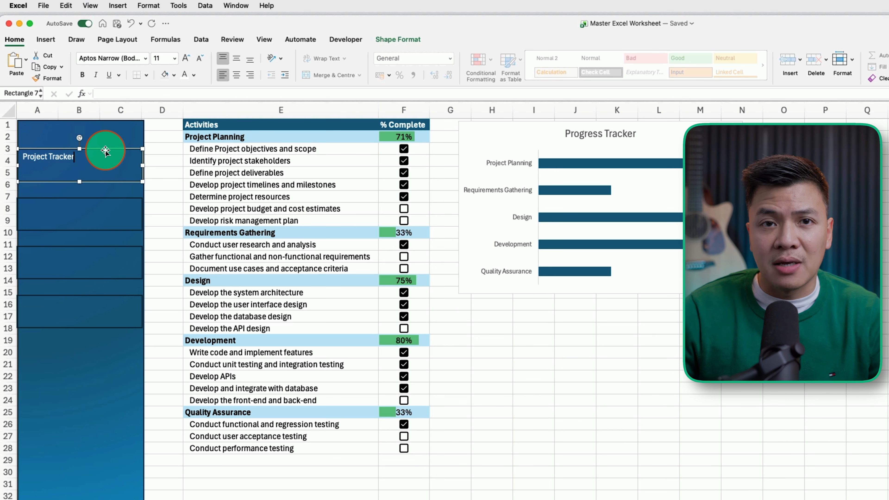
left_click(236, 75)
left_click(236, 57)
left_click_drag(56, 165, 128, 163)
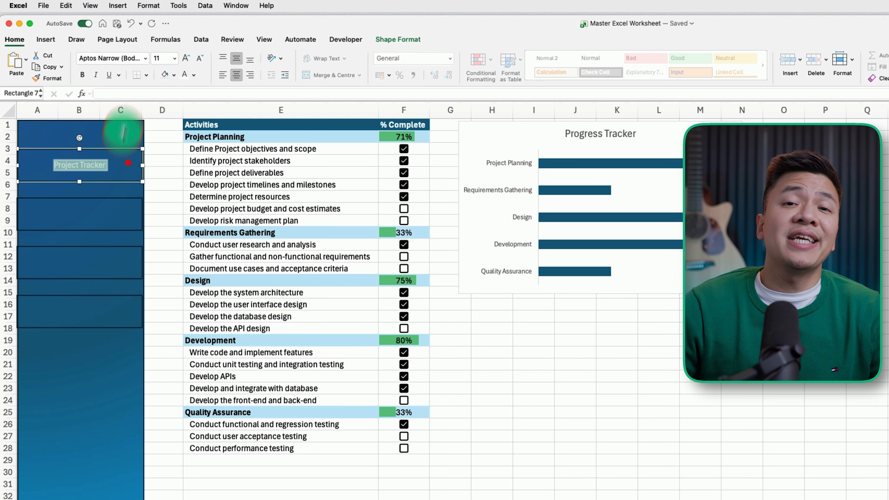
left_click(185, 58)
left_click(186, 58)
left_click(185, 57)
left_click(186, 58)
left_click(82, 74)
left_click(126, 233)
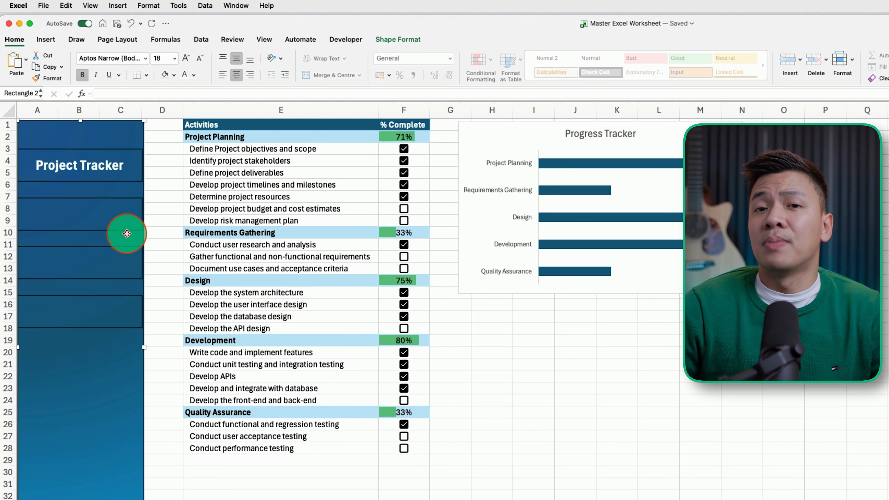
left_click(172, 187)
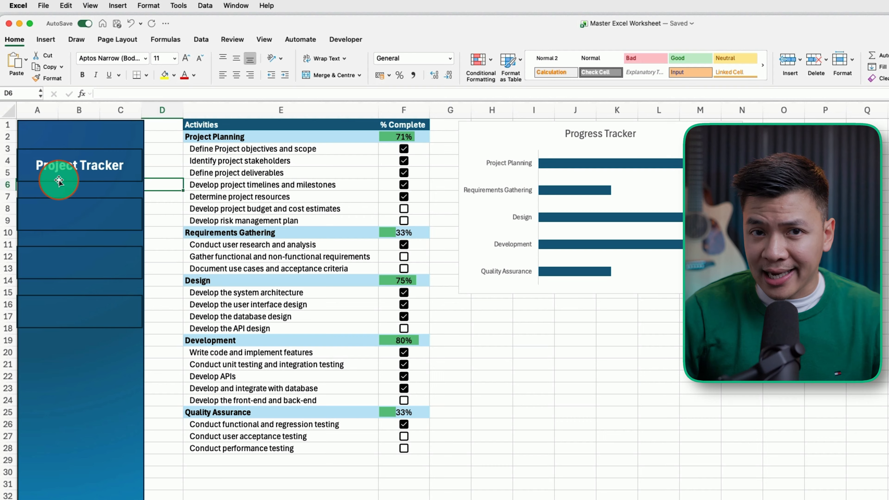
Step: Set all four button labels to 11 pt, centred both ways, then edit the third and fourth labels
left_click(68, 181)
left_click(118, 198, "shift")
left_click(112, 255, "shift")
left_click(106, 298, "shift")
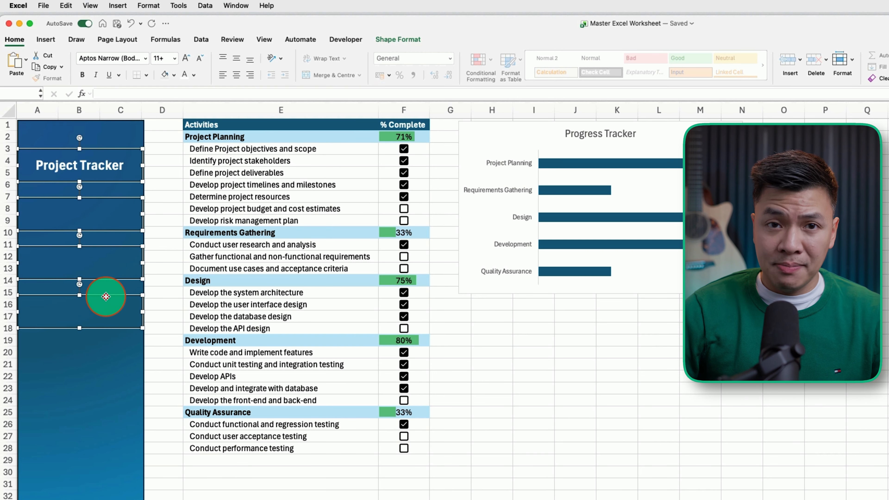
left_click(174, 58)
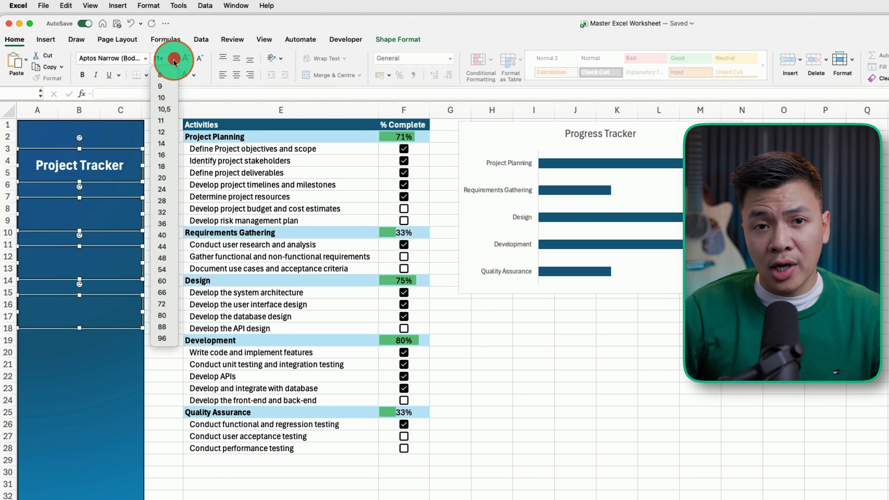
left_click(164, 121)
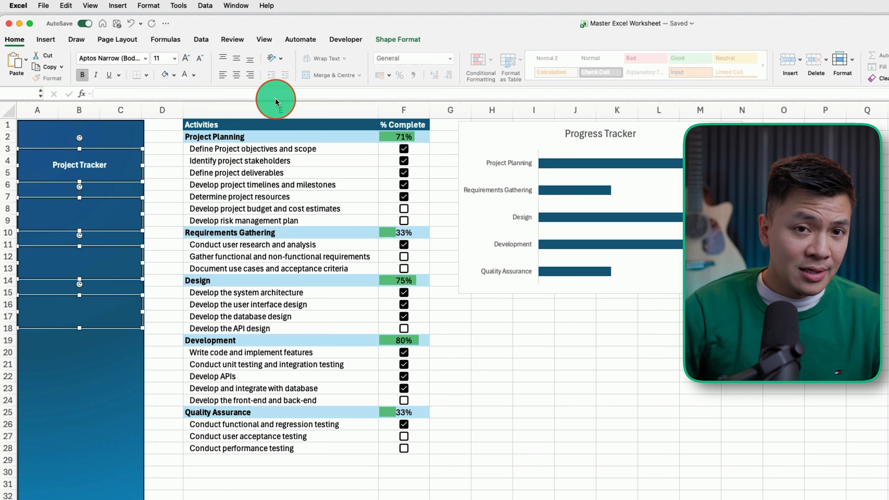
left_click(235, 75)
left_click(239, 59)
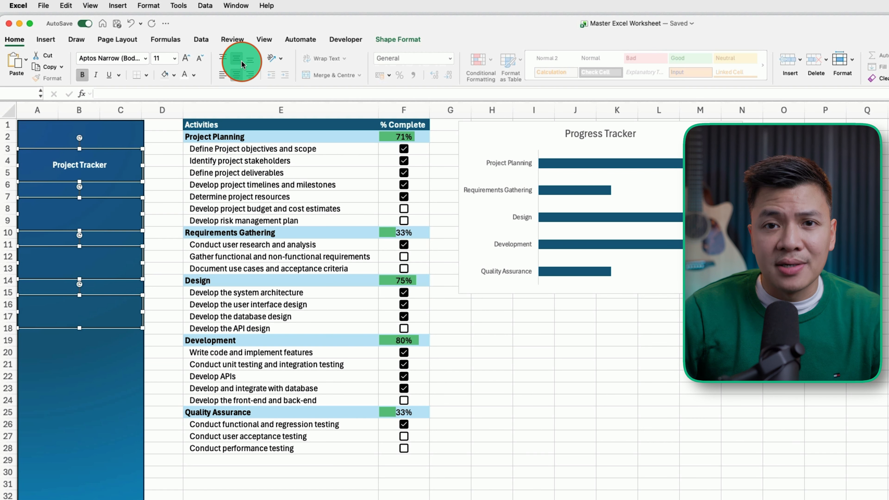
left_click(79, 259)
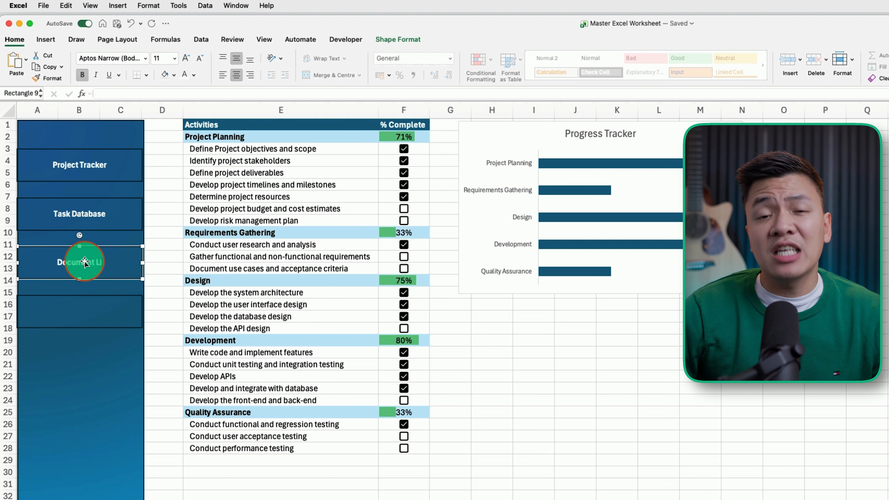
left_click(93, 296)
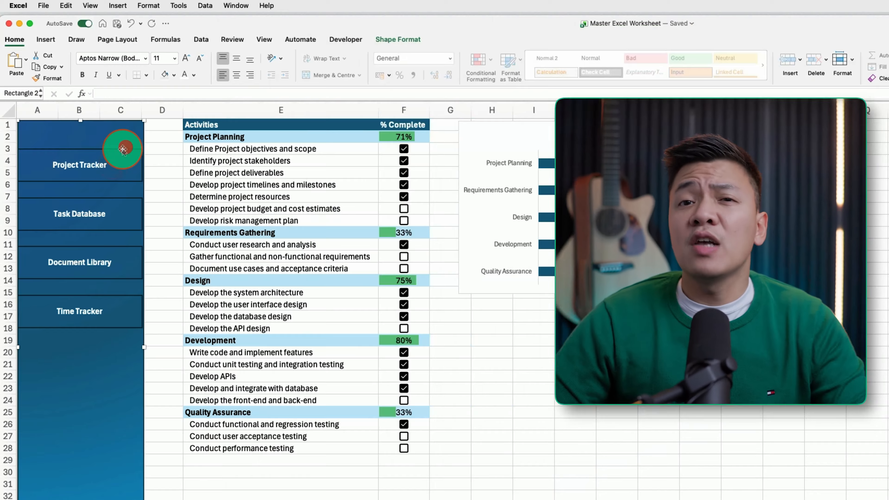
left_click(122, 150)
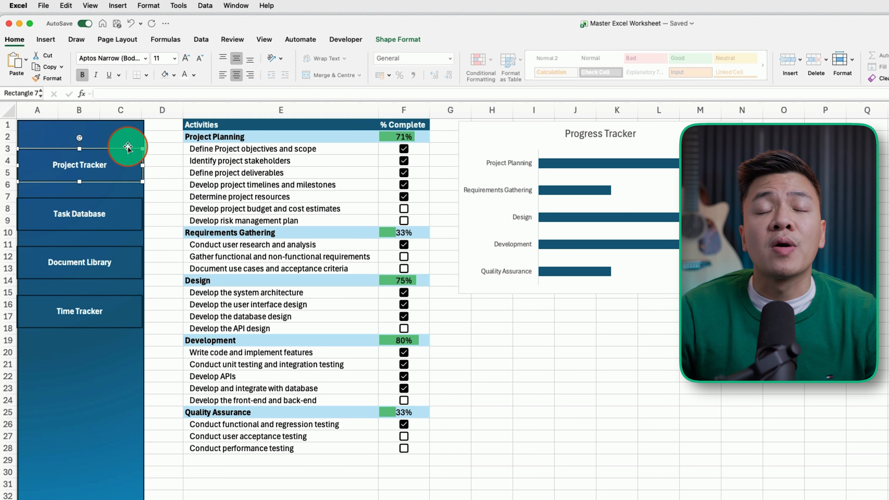
Step: Link the Project Tracker button to cell A1 of the Project Tracker sheet
key("super+k")
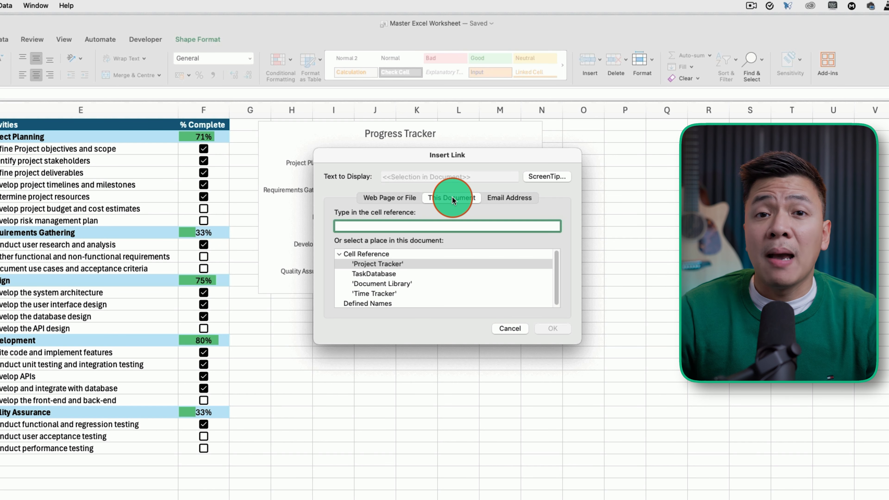
left_click(367, 263)
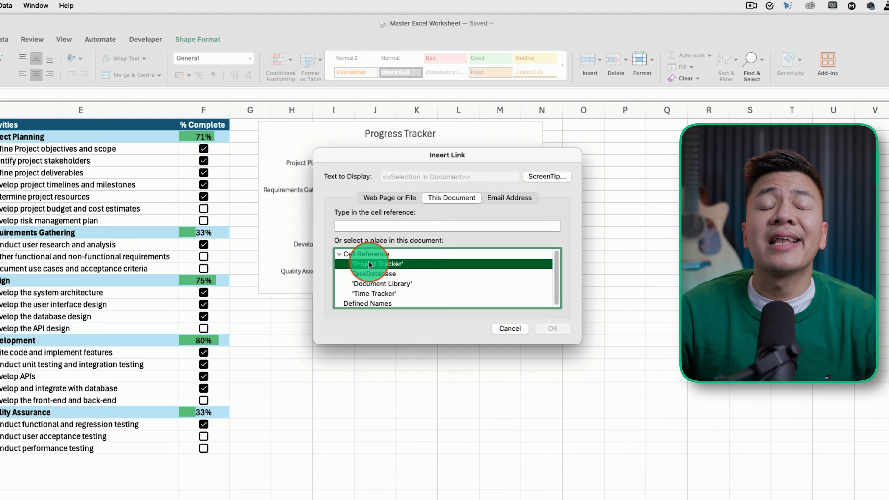
left_click(384, 274)
left_click(384, 266)
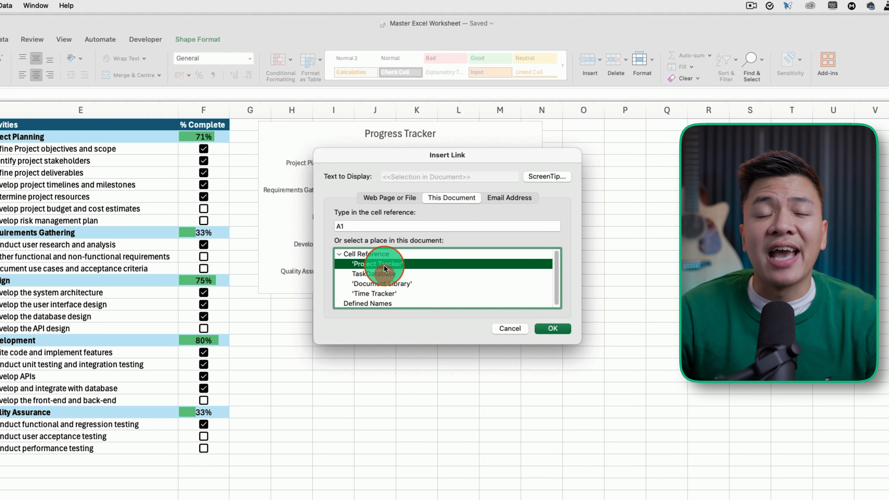
left_click(552, 329)
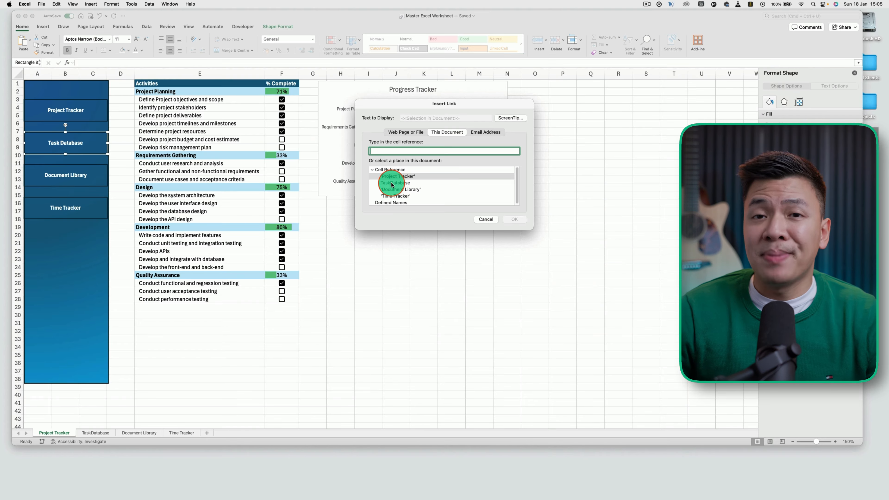
Step: Link the Task Database button to the TaskDatabase sheet and test the jump
left_click(395, 182)
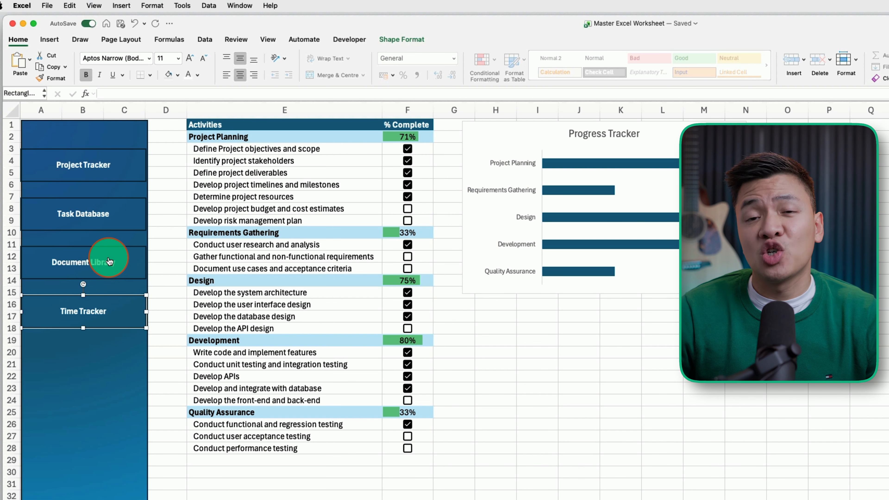
left_click(115, 221)
left_click(100, 226)
left_click(362, 310)
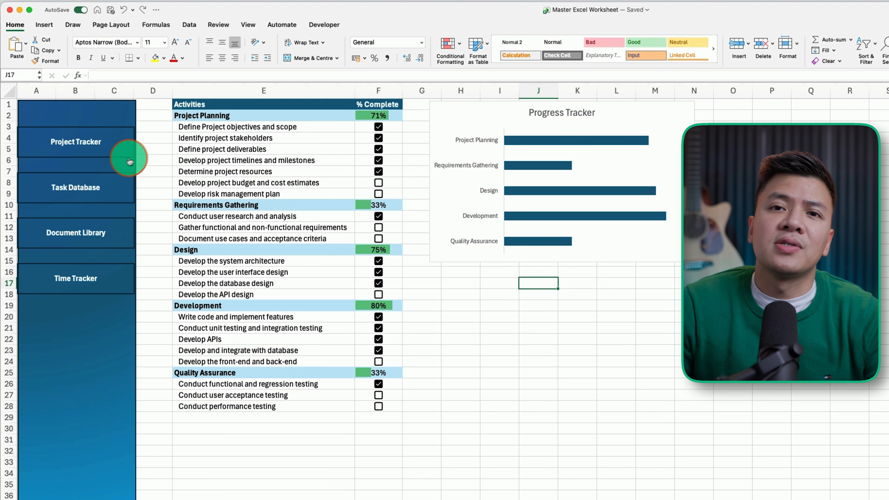
Step: Set No Outline on the Project Tracker, Task Database and Document Library buttons
left_click(121, 150)
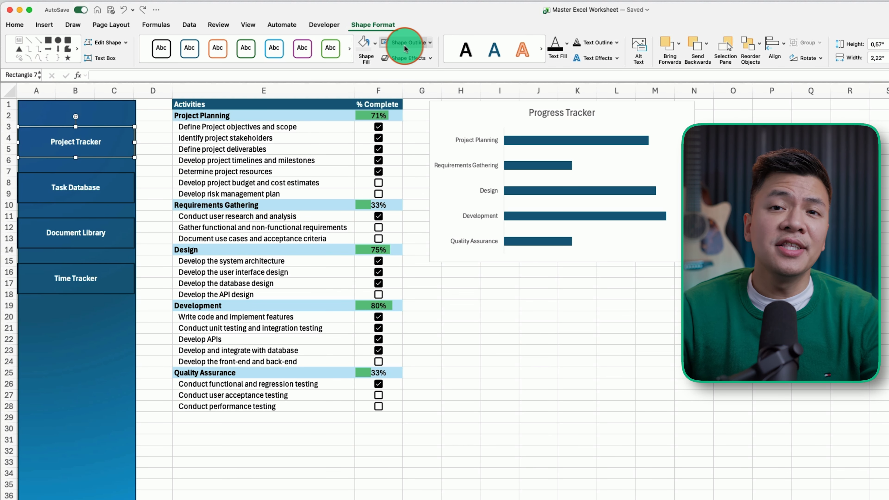
left_click(429, 42)
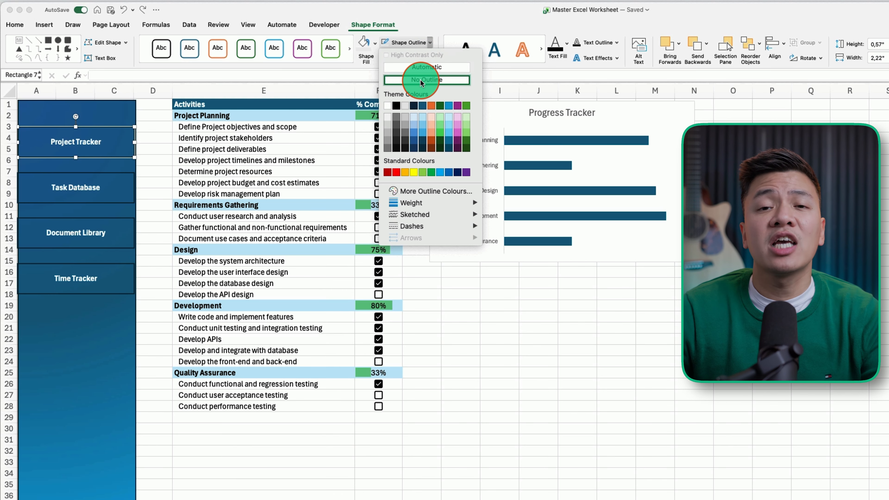
left_click(421, 80)
left_click(122, 173)
left_click(431, 41)
left_click(424, 81)
left_click(121, 224)
left_click(618, 41)
left_click(438, 43)
left_click(436, 80)
key("Escape")
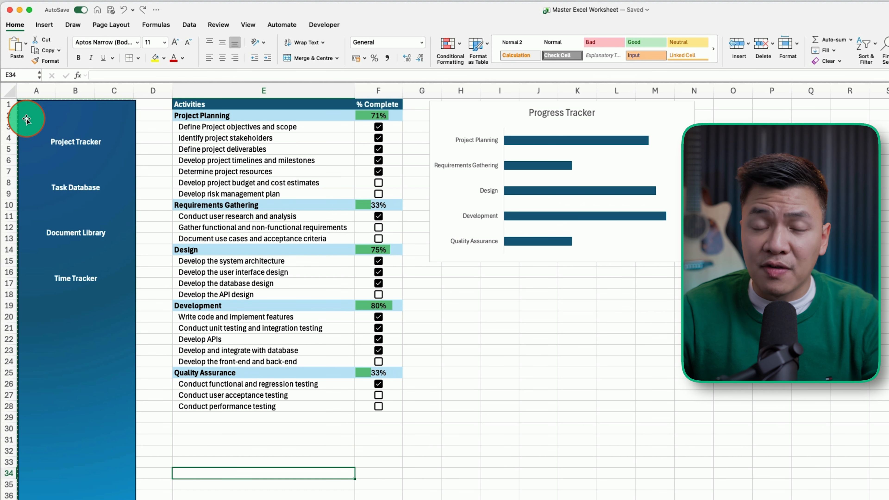
Step: Copy sidebar columns A–D and insert them before column A on TaskDatabase, then Document Library
left_click_drag(33, 96, 143, 87)
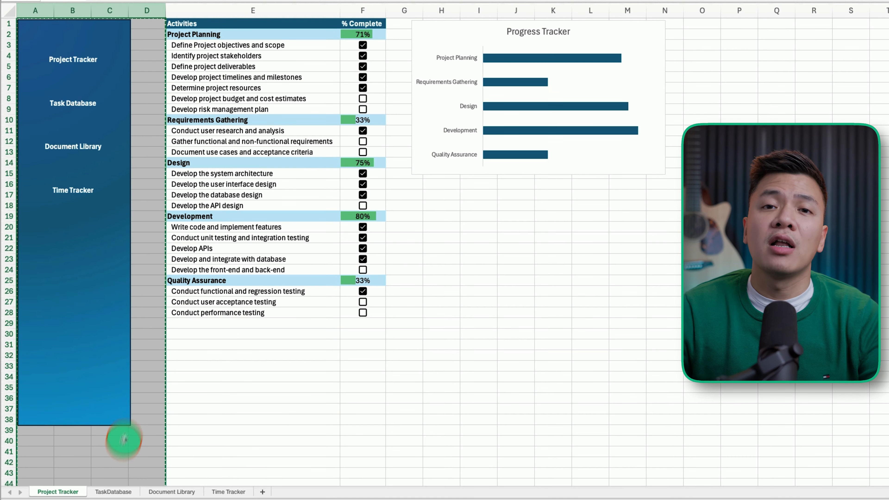
left_click(112, 492)
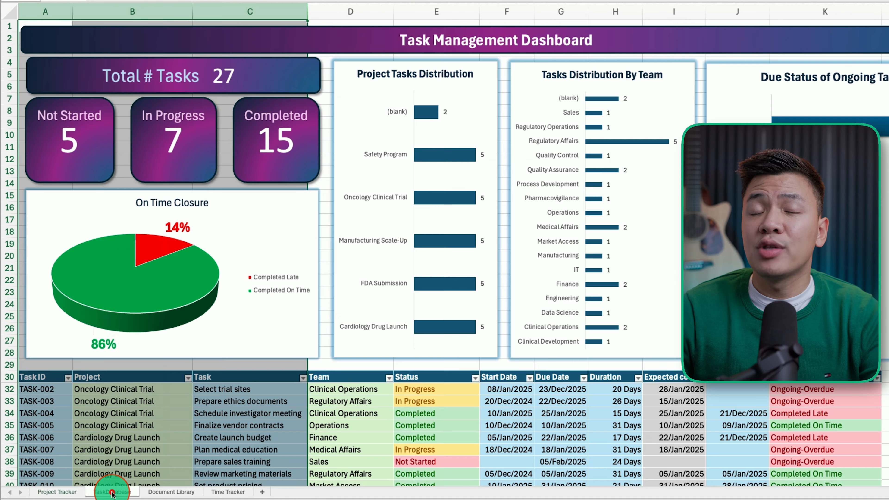
left_click(51, 12)
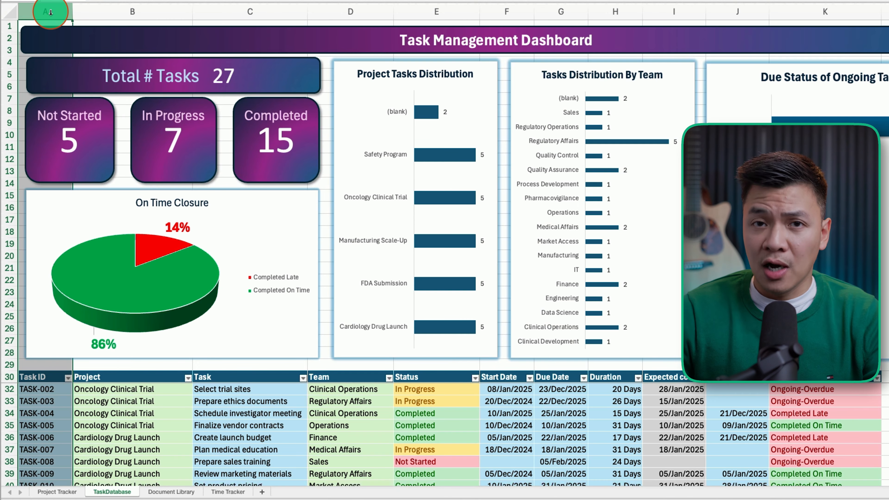
right_click(51, 11)
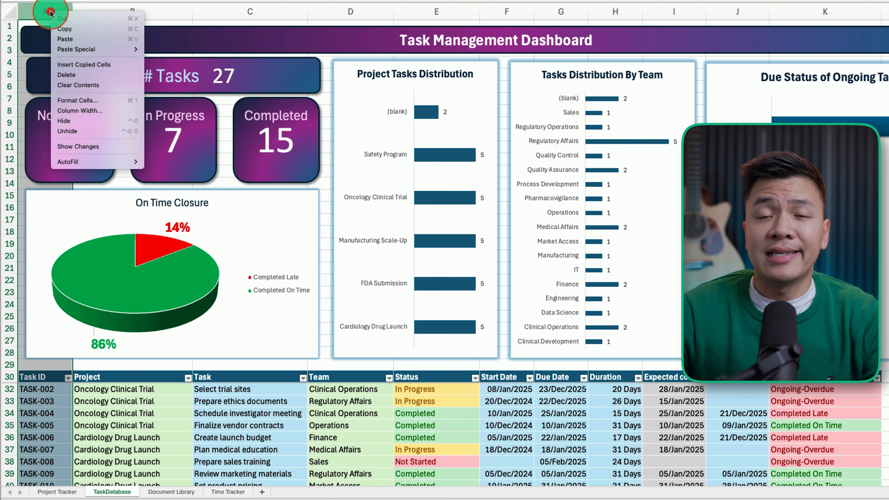
left_click(75, 65)
left_click(169, 491)
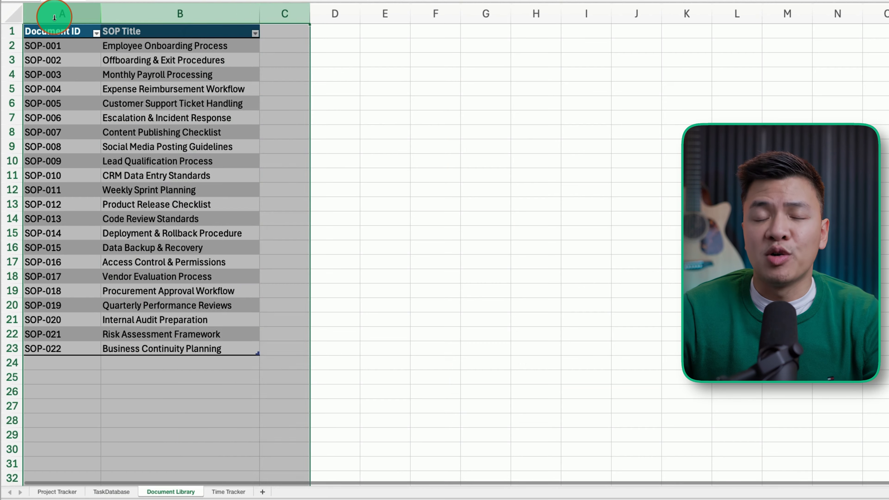
left_click(54, 17)
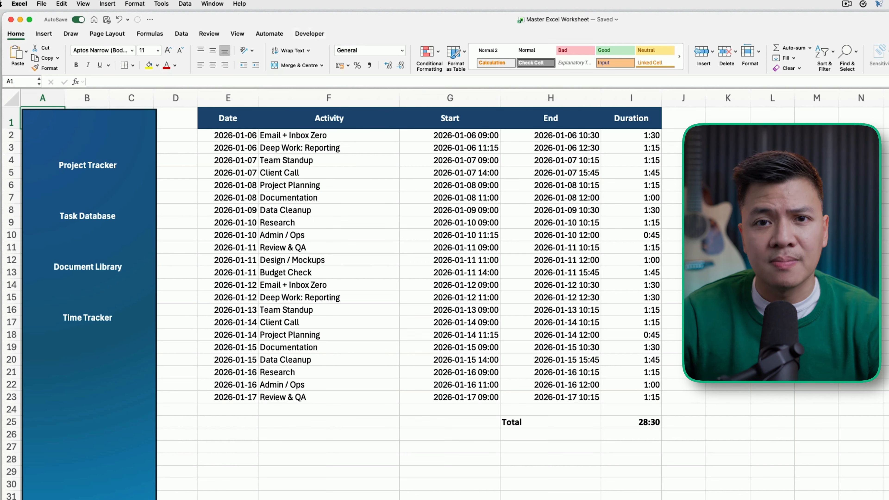
Step: Fill the Time Tracker button light blue
left_click(101, 317)
right_click(104, 317)
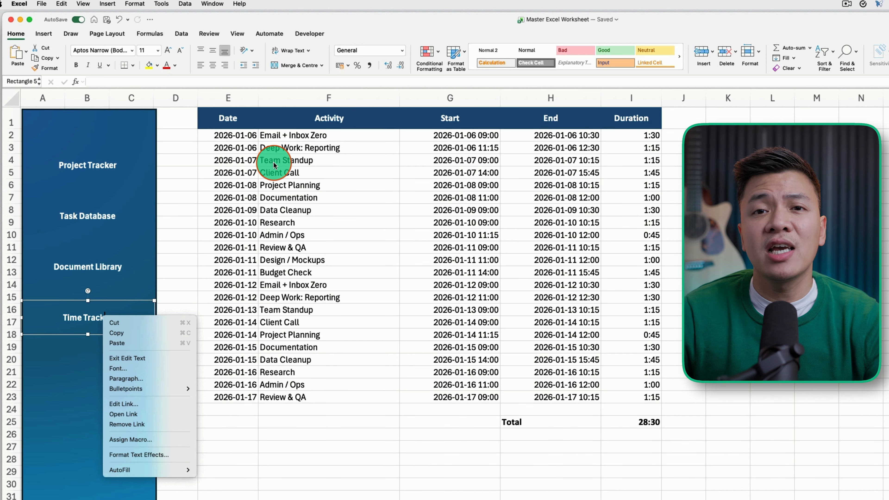
key("Escape")
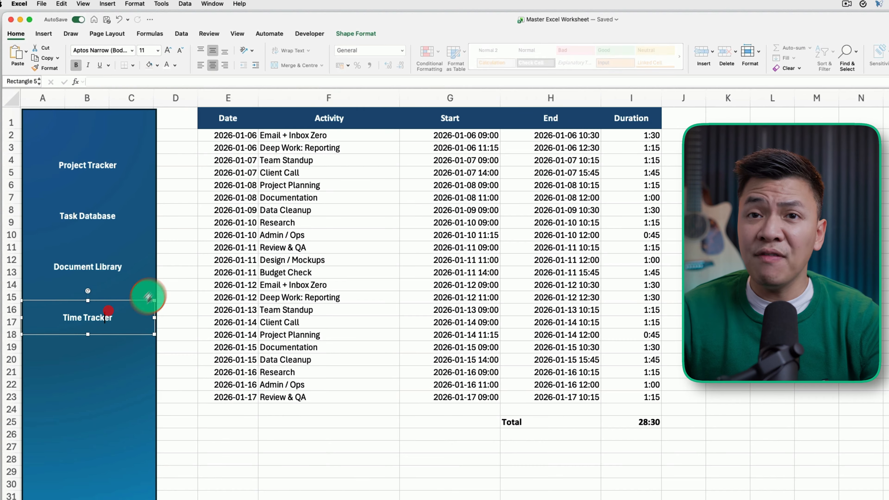
left_click(355, 34)
left_click(358, 51)
left_click(379, 120)
Step: Add a shadow to the Time Tracker button and nudge it slightly right
left_click(410, 65)
mouse_move(415, 75)
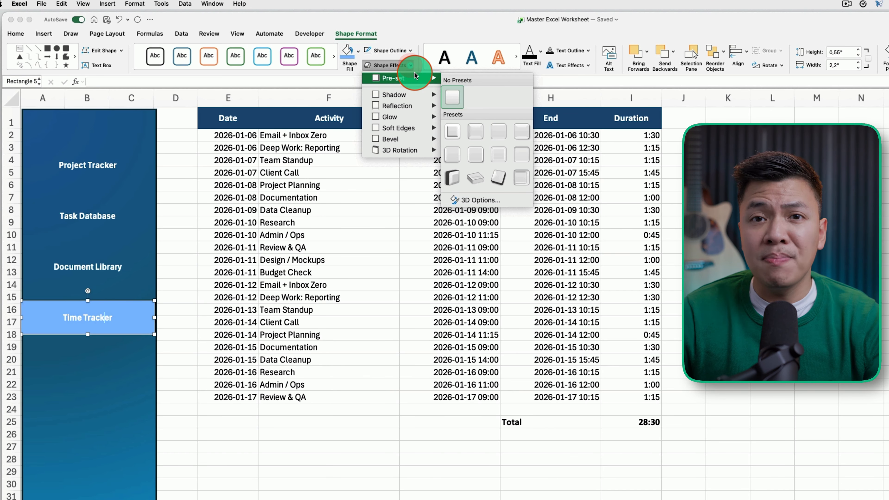
mouse_move(411, 93)
left_click(520, 218)
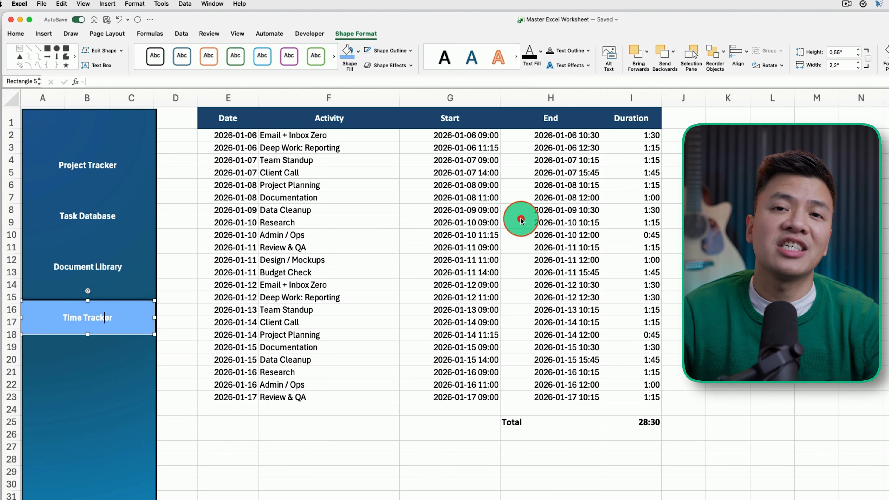
left_click(180, 403)
left_click_drag(139, 310, 151, 310)
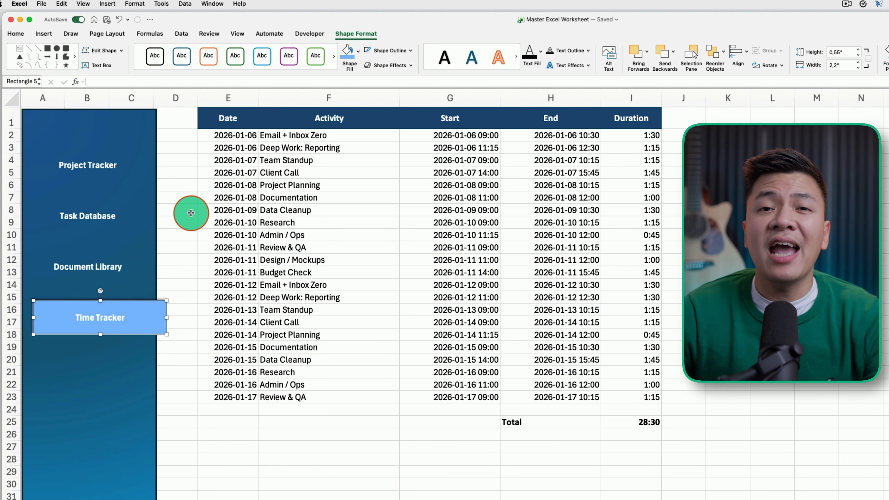
left_click(180, 210)
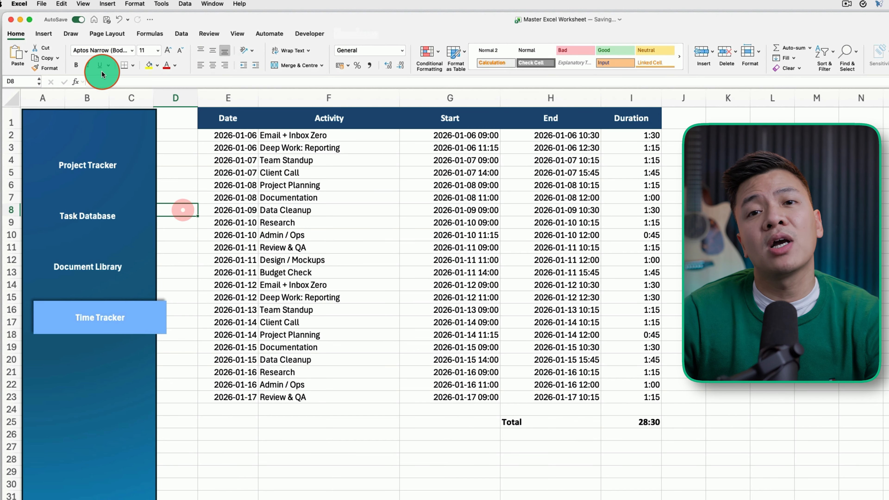
Step: Draw a thin rectangle down column D, filled light blue with no outline
left_click(43, 33)
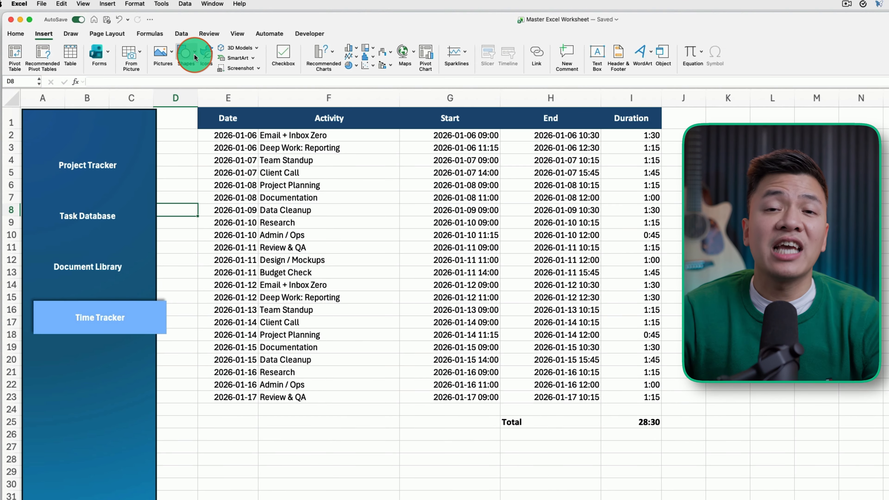
left_click(192, 55)
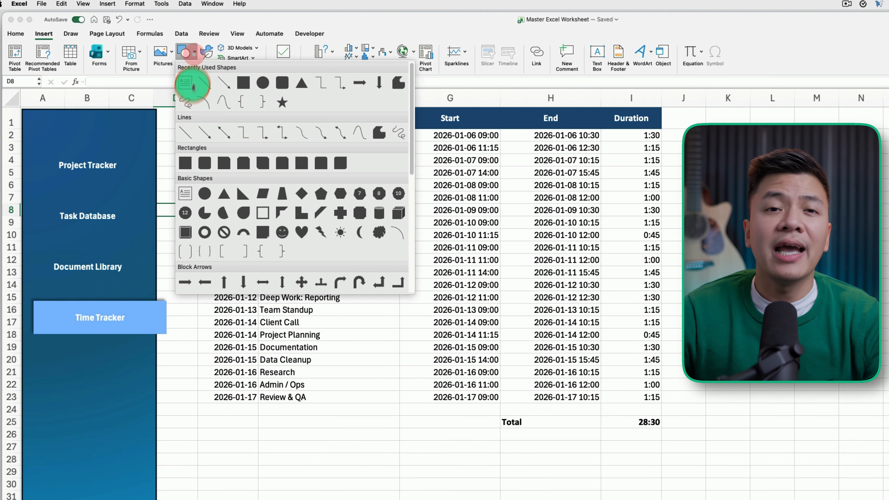
left_click(184, 164)
mouse_move(157, 110)
left_mouse_down()
mouse_move(172, 368)
mouse_move(173, 498)
mouse_move(166, 499)
left_mouse_up()
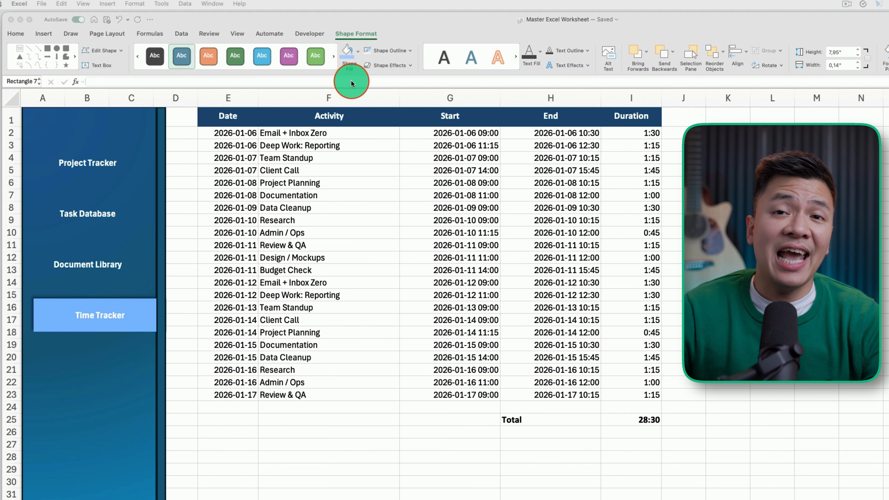
left_click(349, 56)
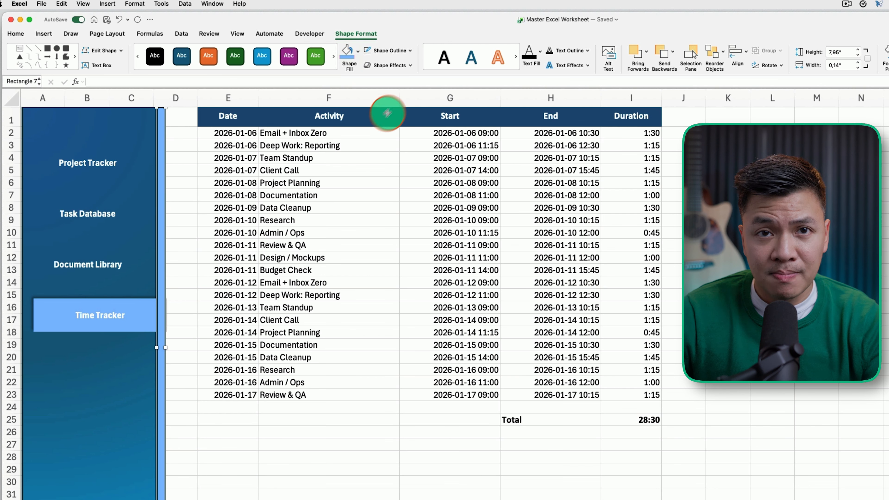
left_click(410, 50)
left_click(413, 93)
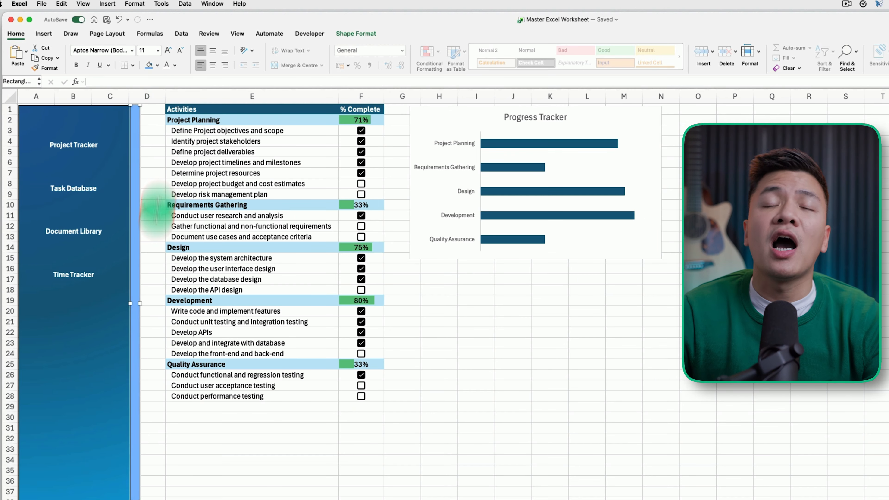
Step: Fill the Project Tracker button light blue to highlight it
left_click(75, 144)
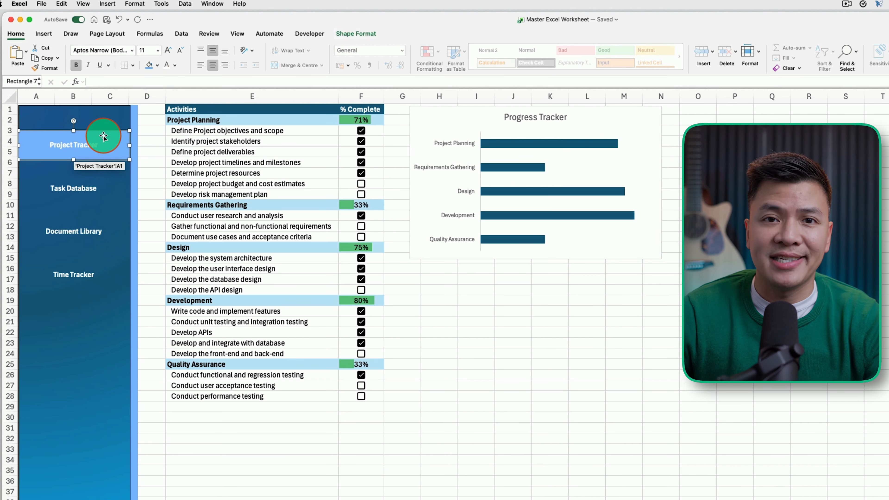
left_click(156, 161)
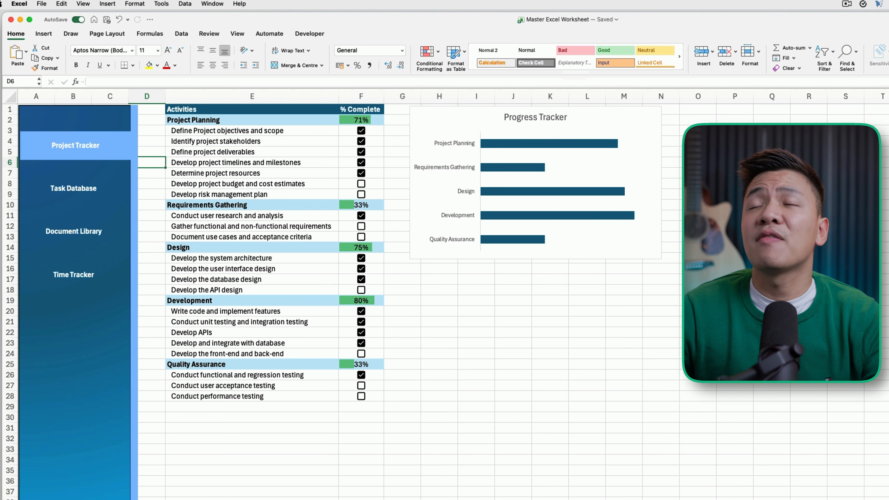
left_click(242, 33)
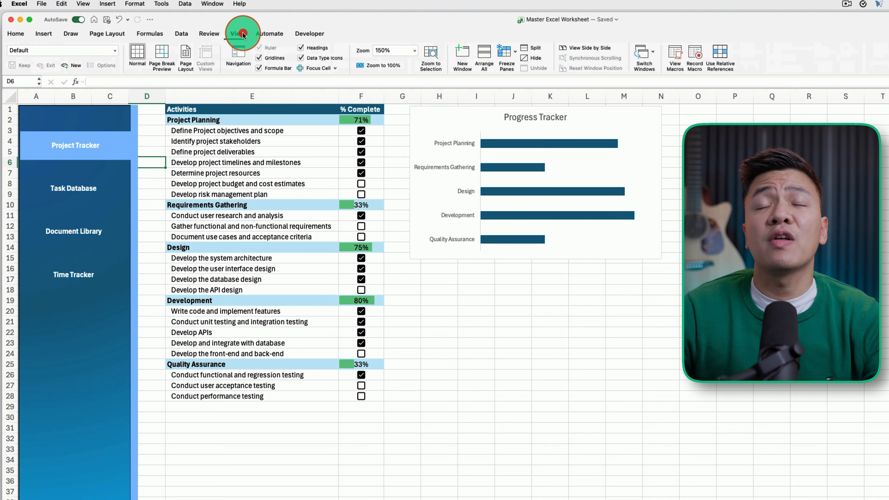
Step: Turn off gridlines, then test the Document Library, Task Dashboard and Project Tracker buttons
left_click(259, 58)
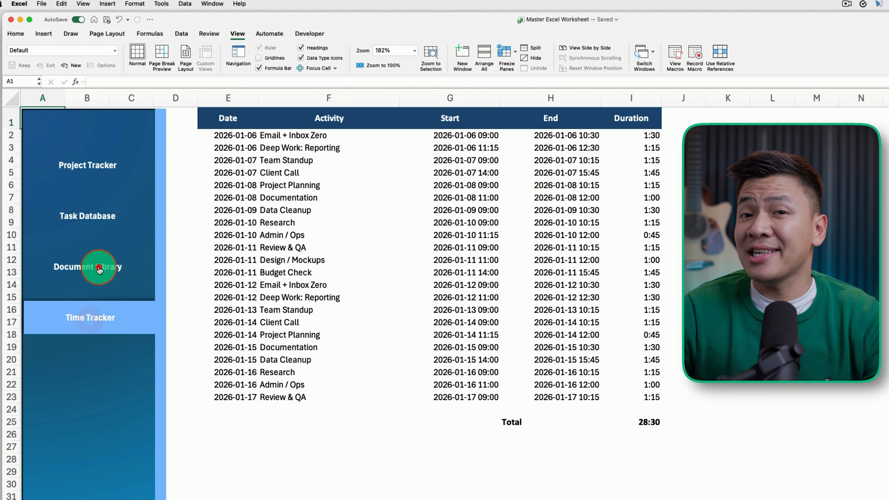
left_click(99, 269)
left_click(106, 223)
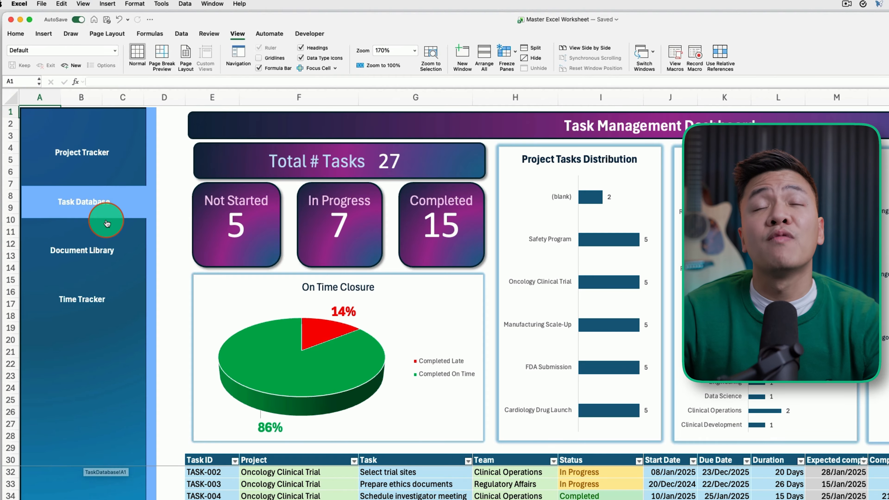
left_click(95, 155)
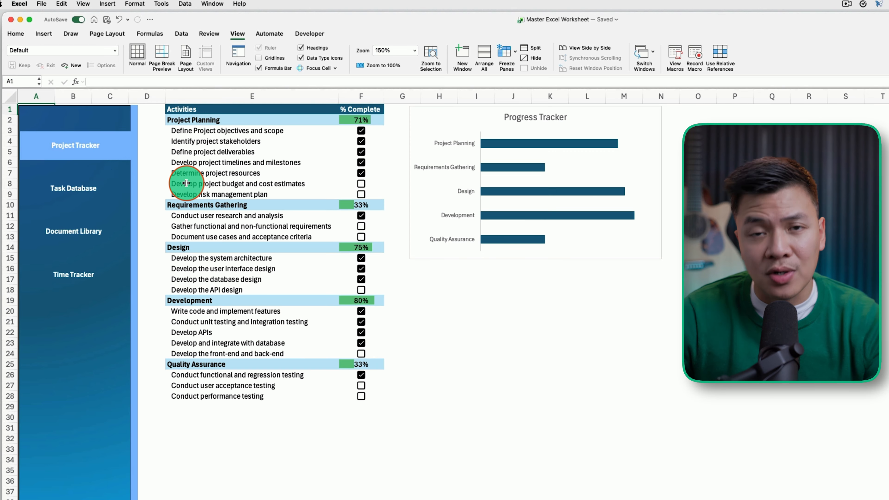